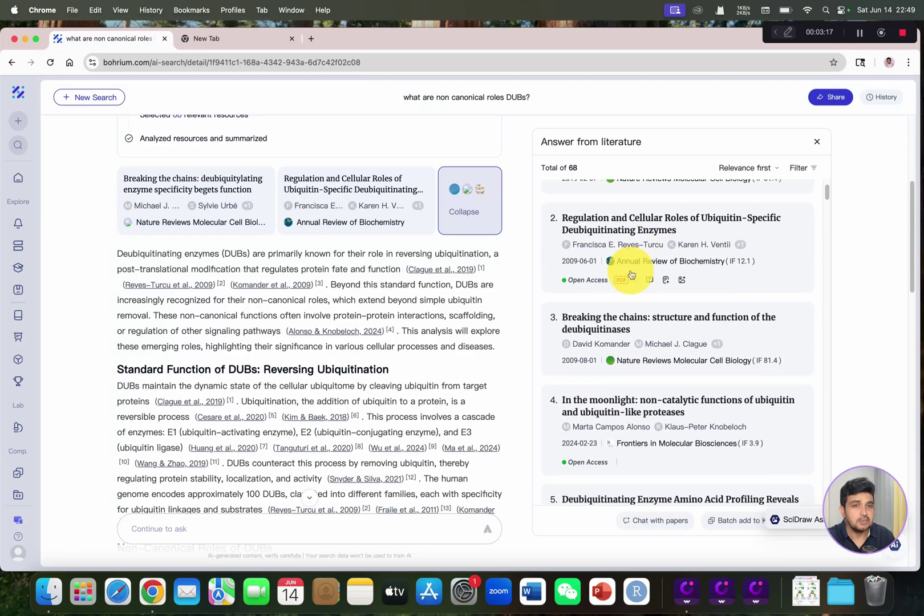
scroll(190, 367, "up", 5)
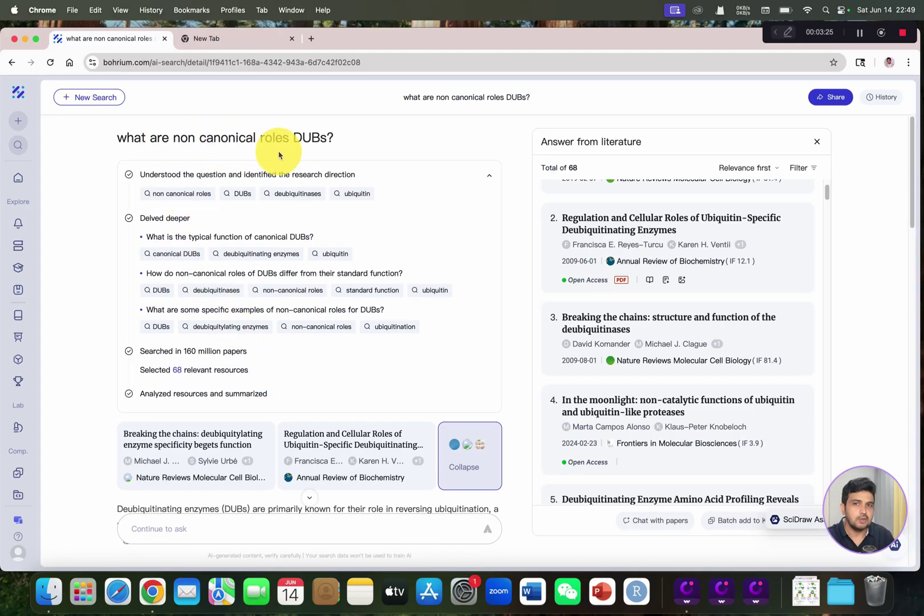
- Scroll through the non-canonical DUB roles answer down to its Conclusion and Future Directions
scroll(299, 244, "down", 10)
scroll(278, 238, "up", 7)
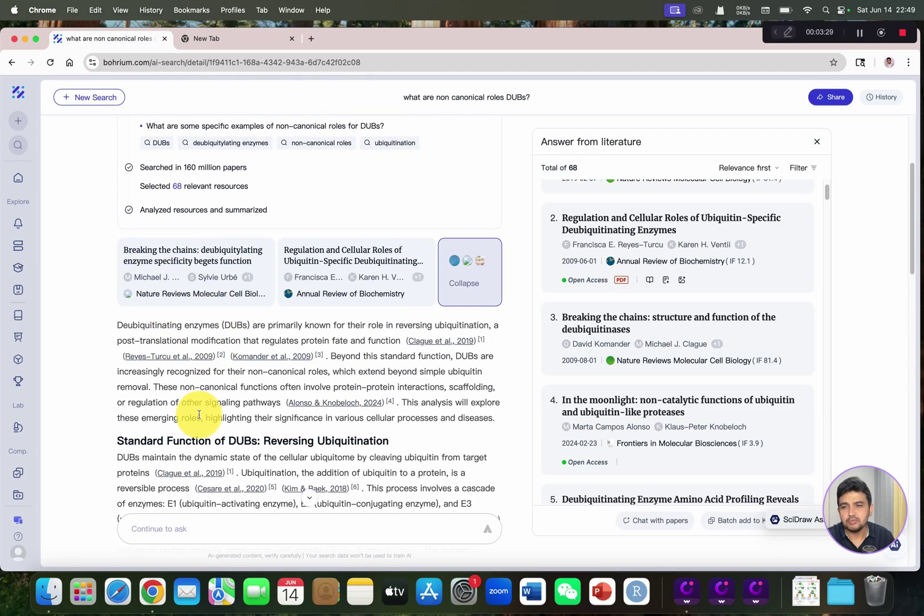
scroll(186, 408, "down", 2)
scroll(163, 357, "down", 5)
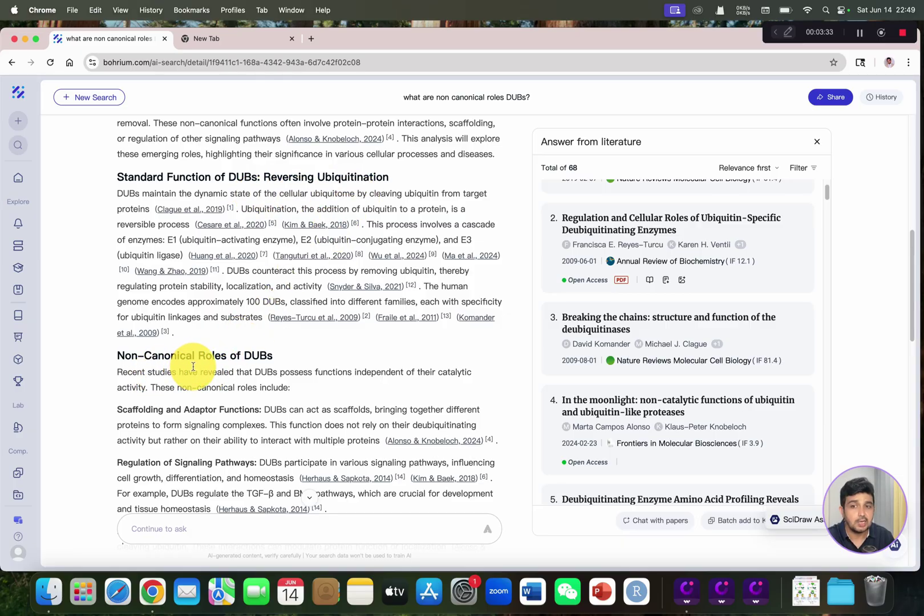
scroll(228, 371, "down", 3)
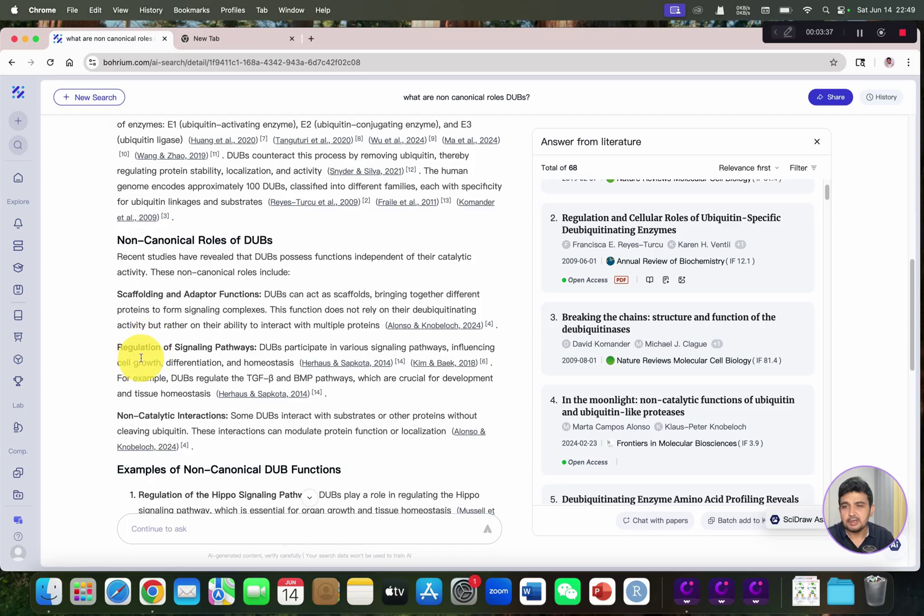
scroll(186, 425, "down", 3)
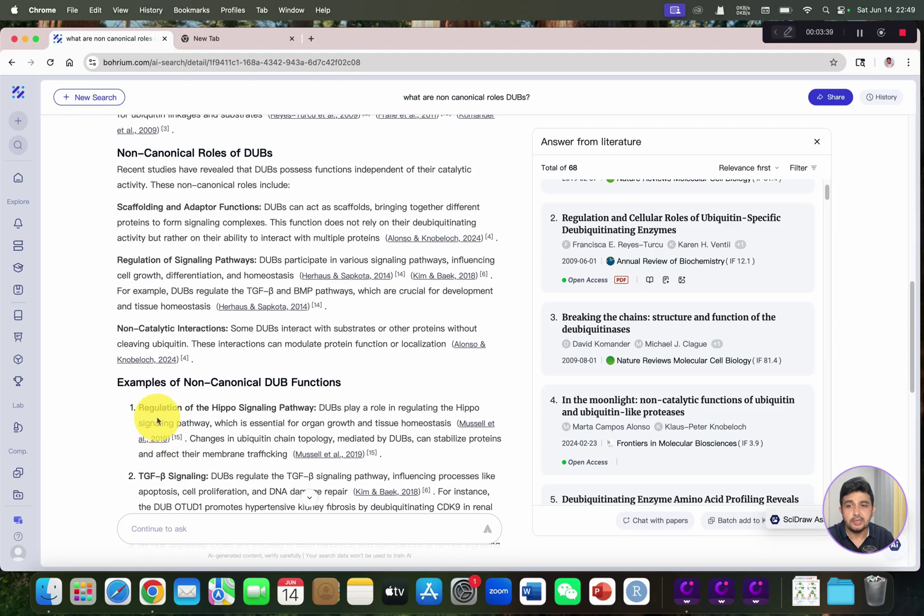
scroll(166, 387, "down", 1)
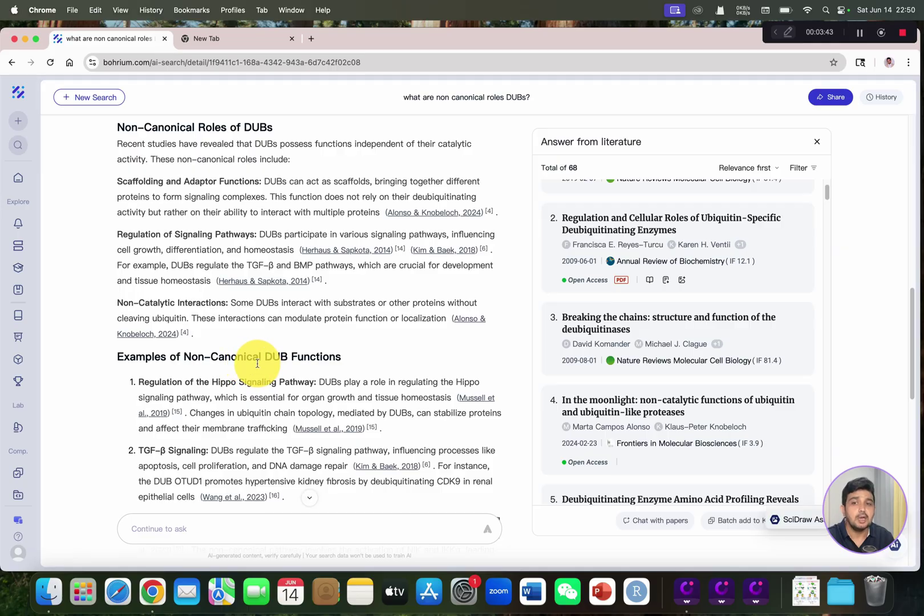
scroll(243, 398, "down", 1)
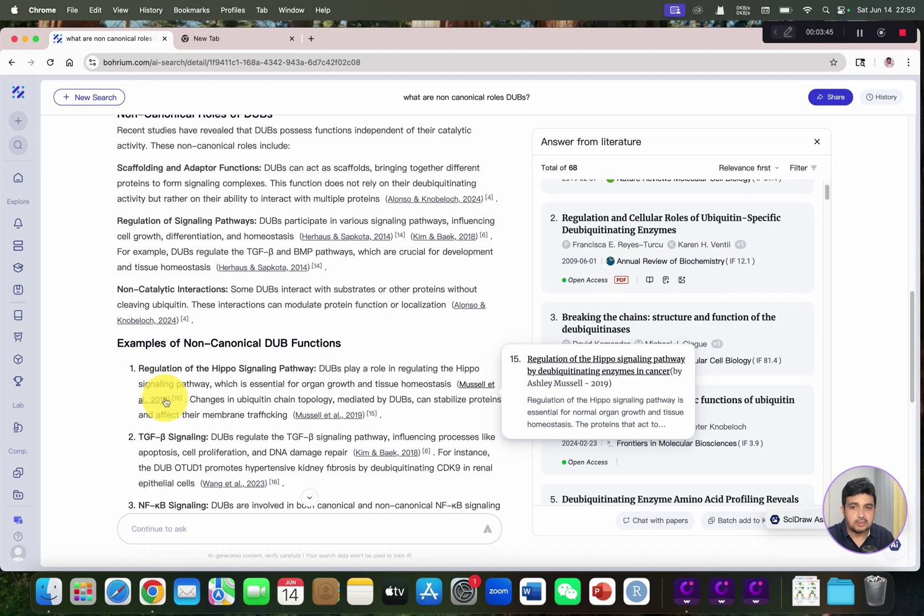
scroll(251, 371, "down", 3)
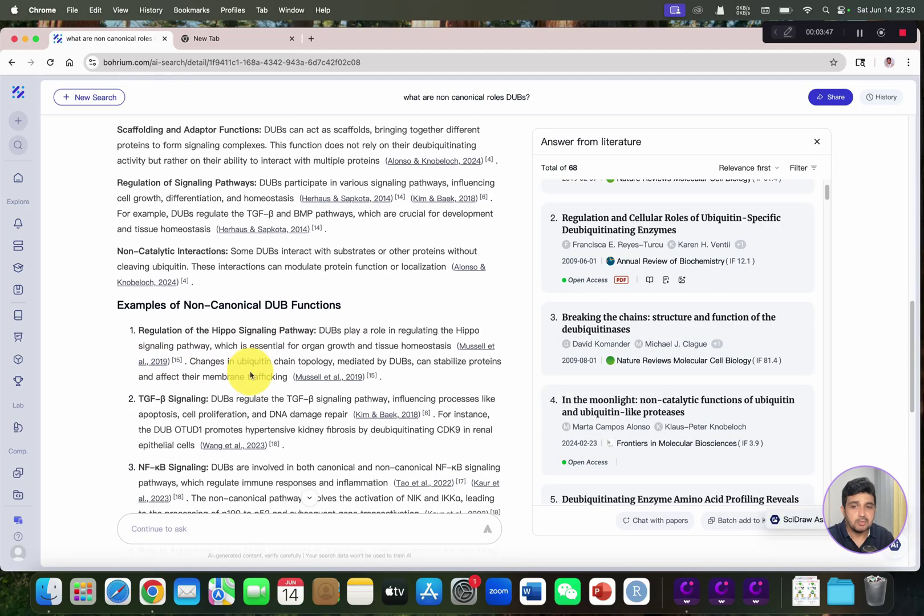
scroll(106, 393, "down", 15)
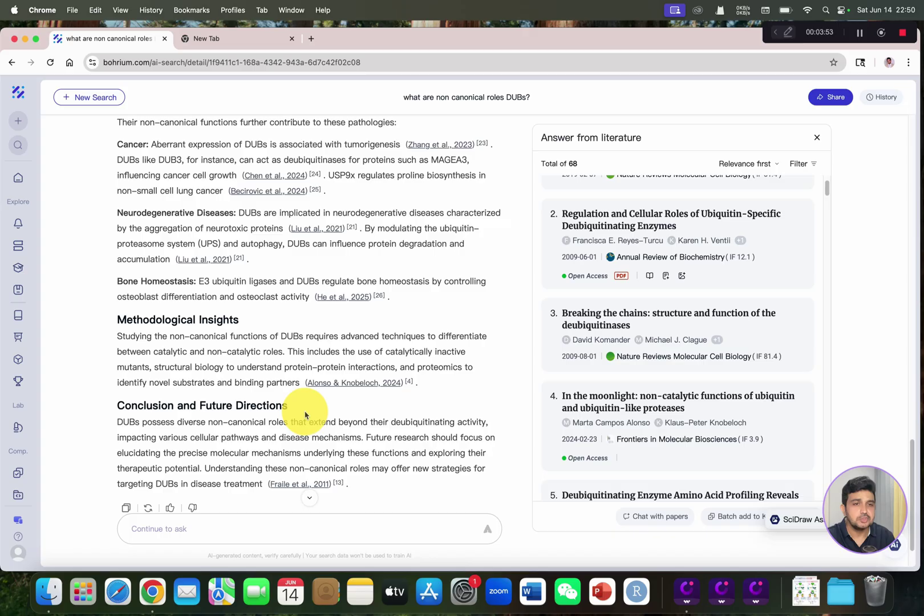
scroll(329, 420, "up", 1)
scroll(329, 419, "up", 3)
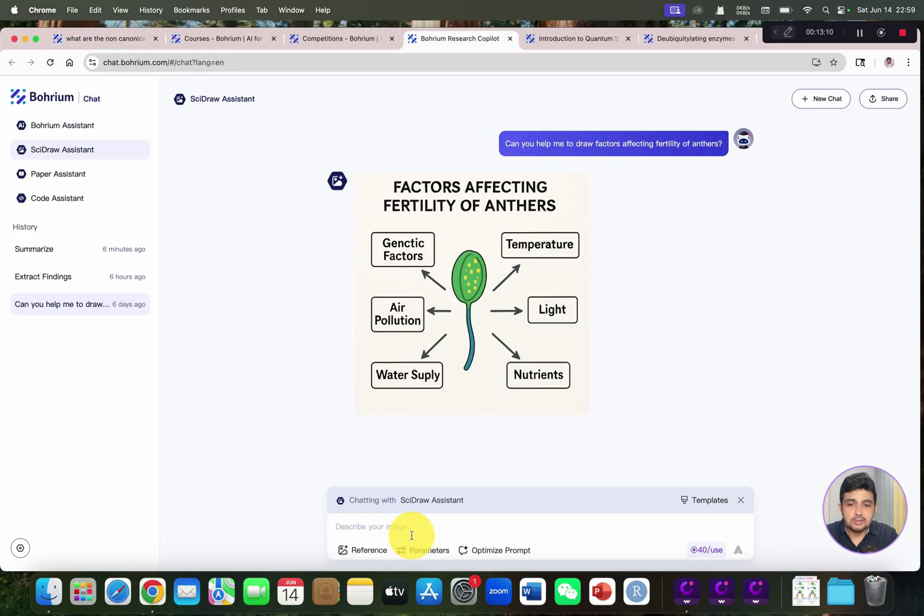
- Ask SciDraw to draw the abstract for the non canonical role of DUBs in plants
type("ca")
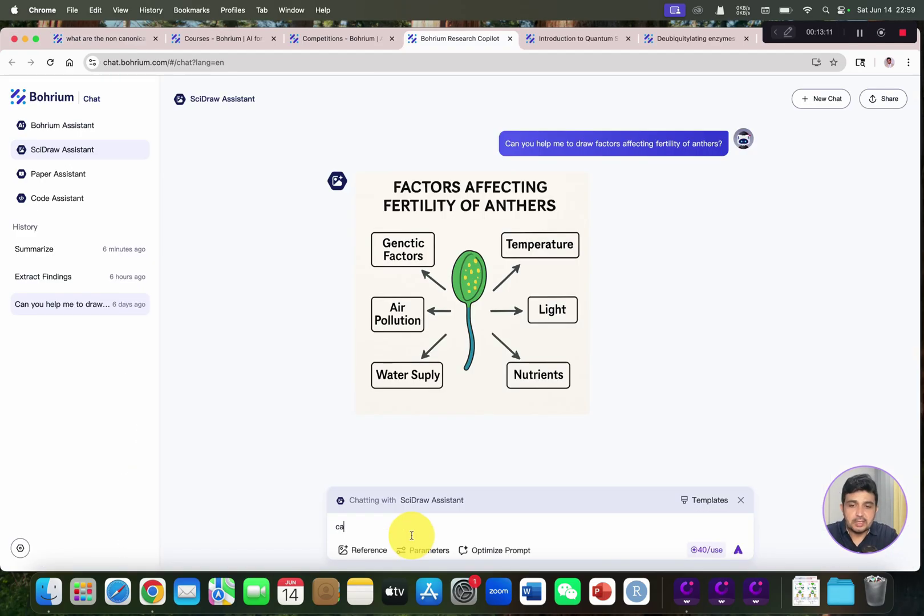
type("n you dee")
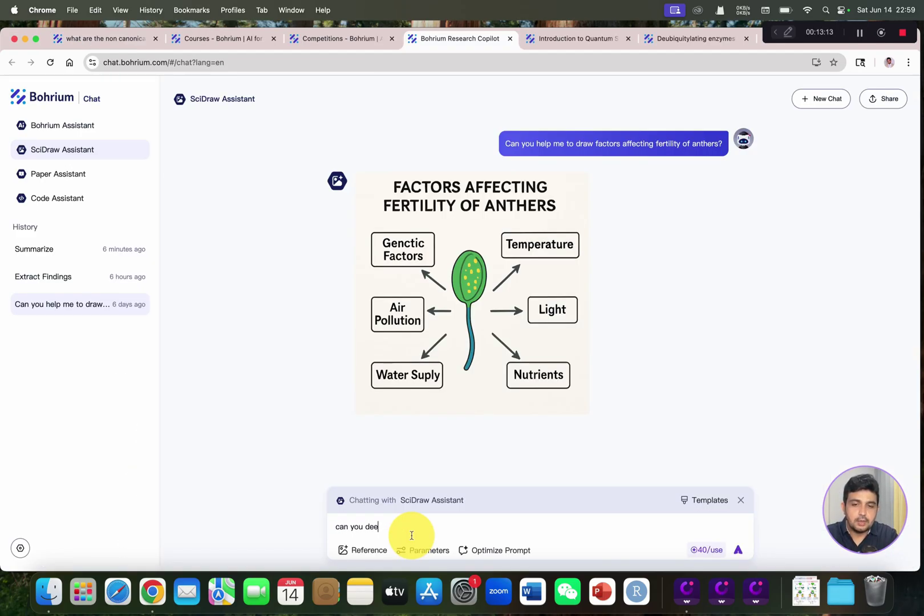
key("BackSpace")
key("BackSpace")
type("raw the abstract for no")
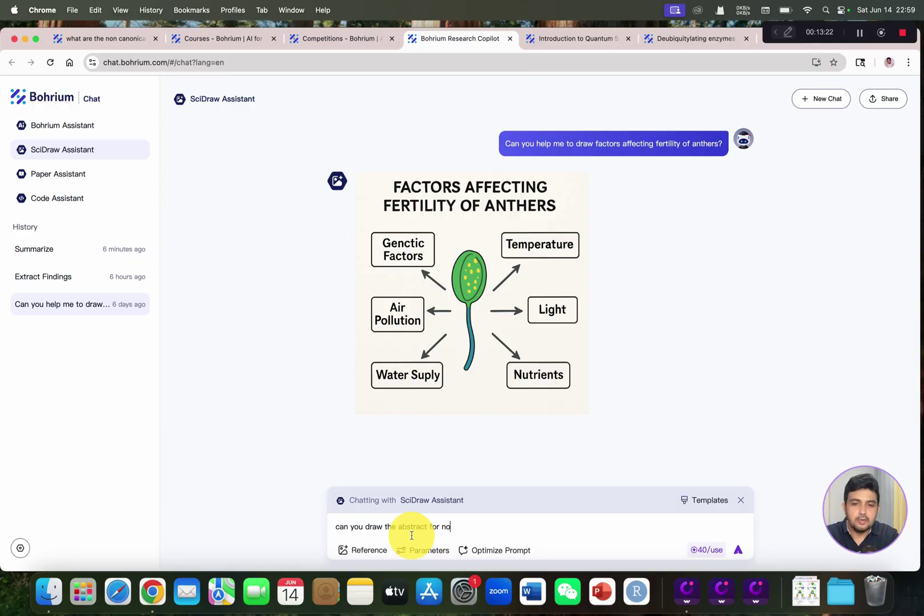
type("n canoc")
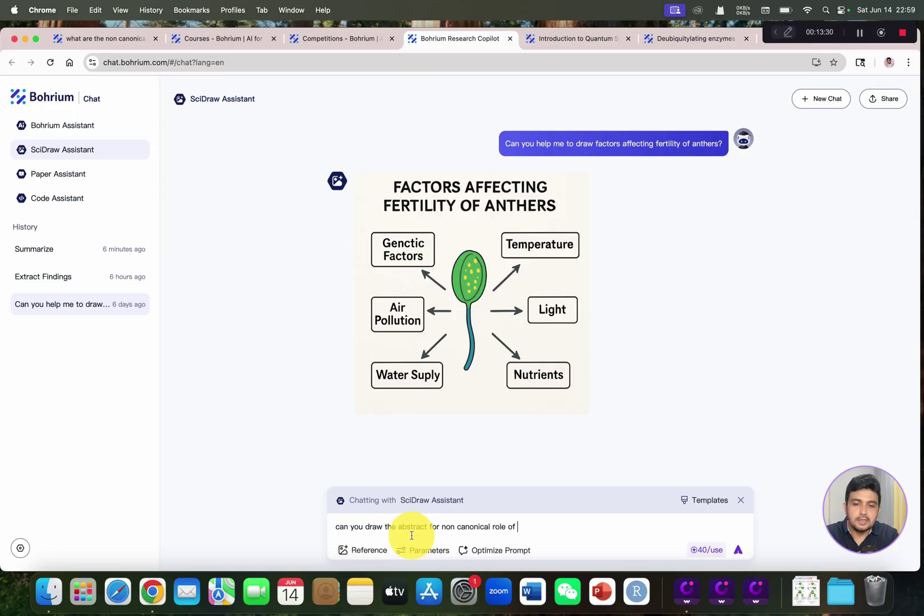
type("DUBs")
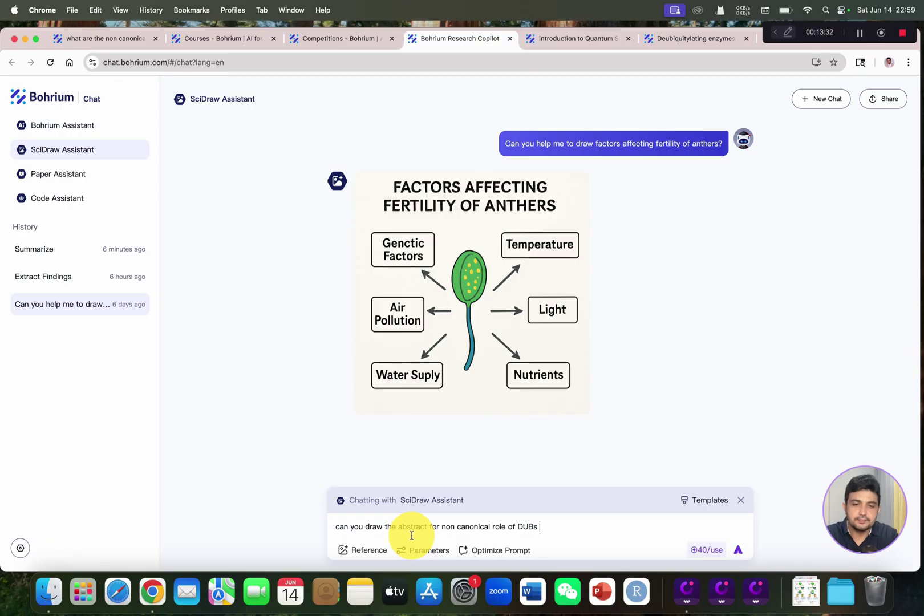
type("in plants?")
key("Return")
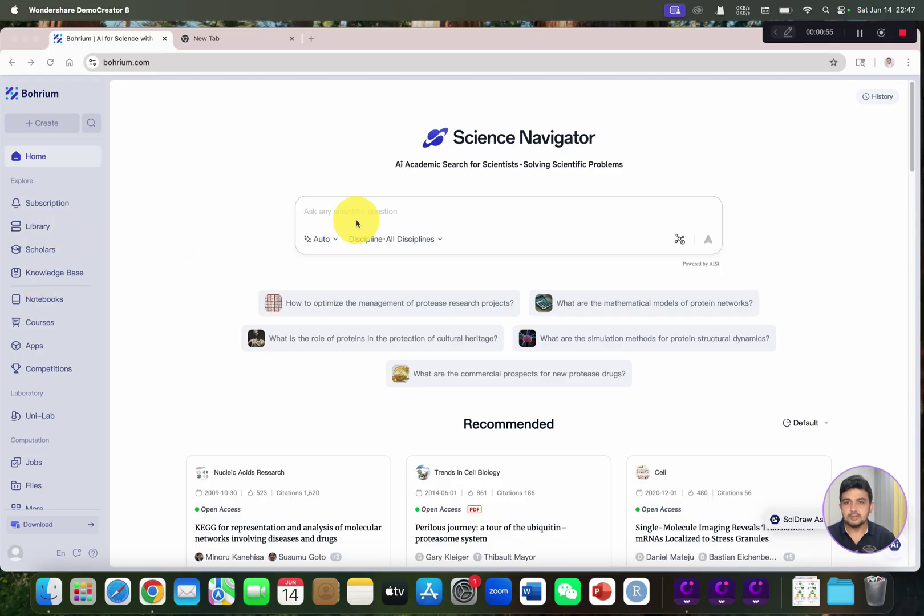
- Ask Science Navigator 'what are non canonical roles DUBs?'
left_click(365, 211)
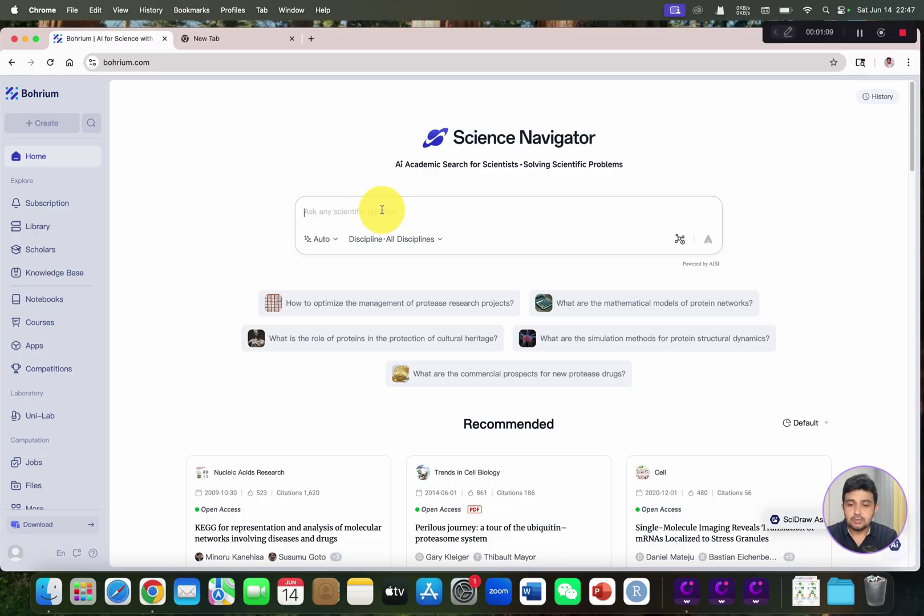
type("w")
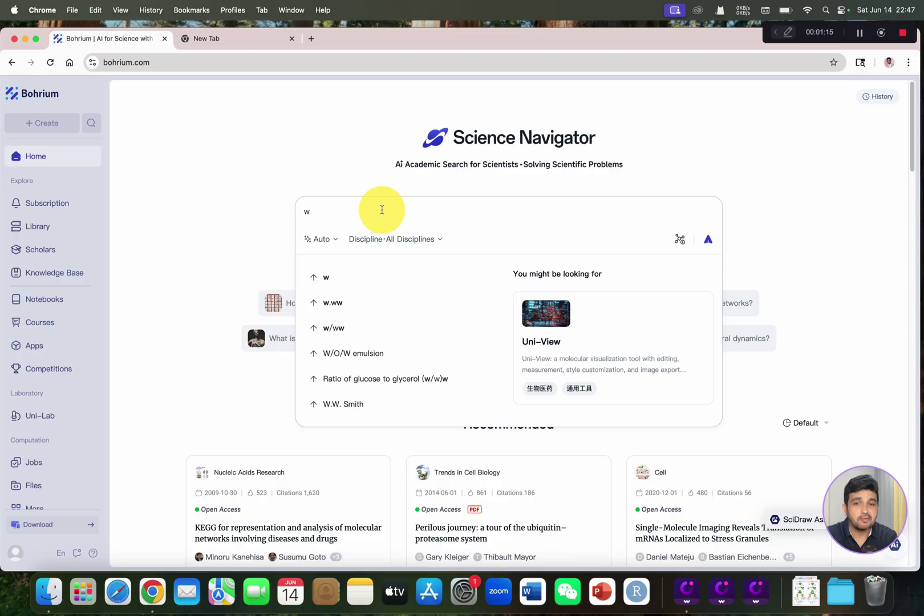
type("hat are non canonical roles DUBs?")
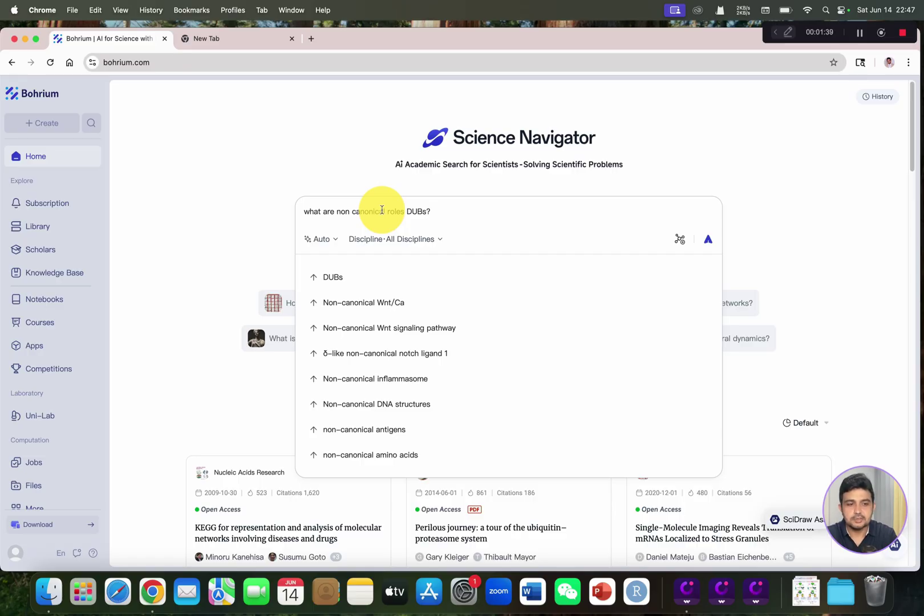
key("Return")
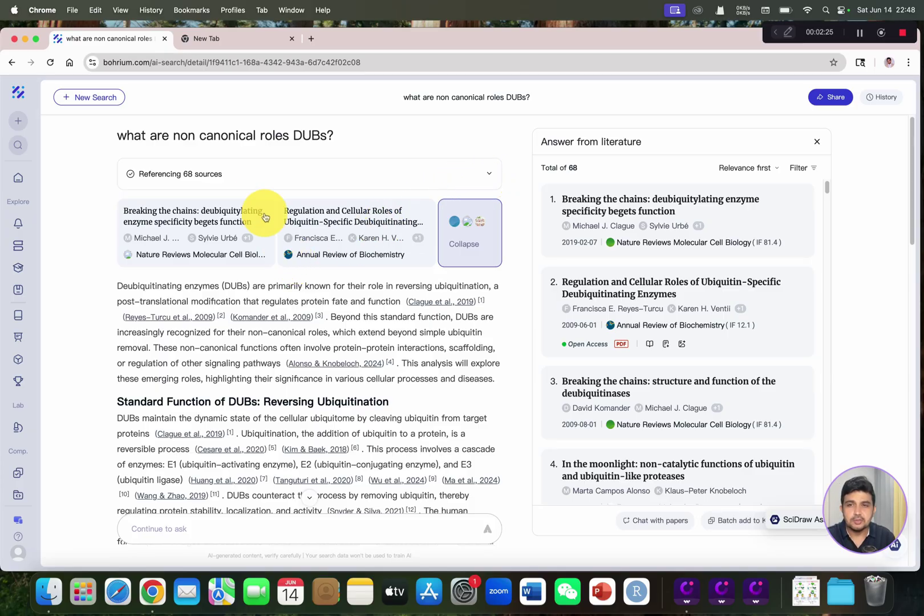
- Collapse the Answer from literature panel so related pictures and scholars appear beside the DUBs answer
scroll(126, 140, "down", 1)
triple_click(121, 137)
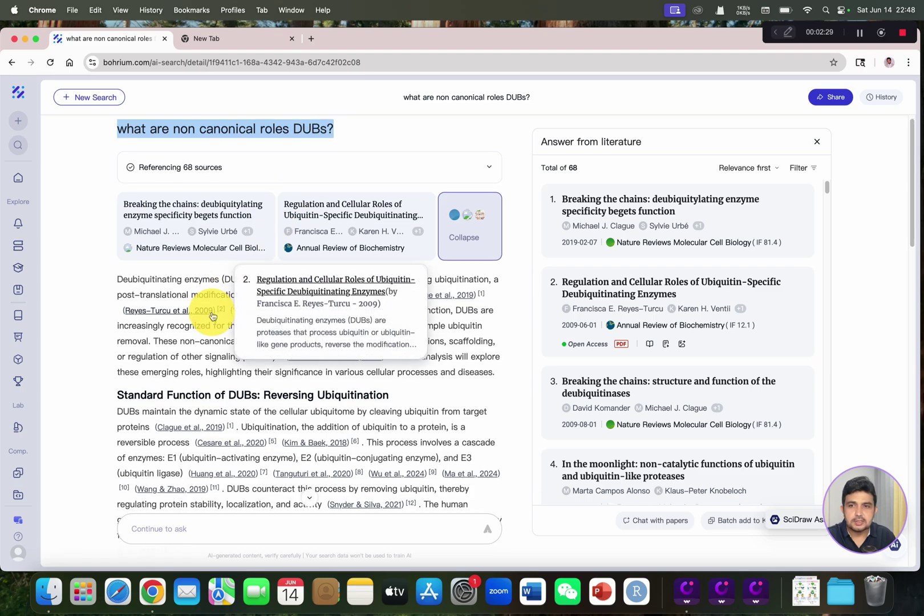
scroll(217, 308, "down", 4)
scroll(308, 330, "down", 10)
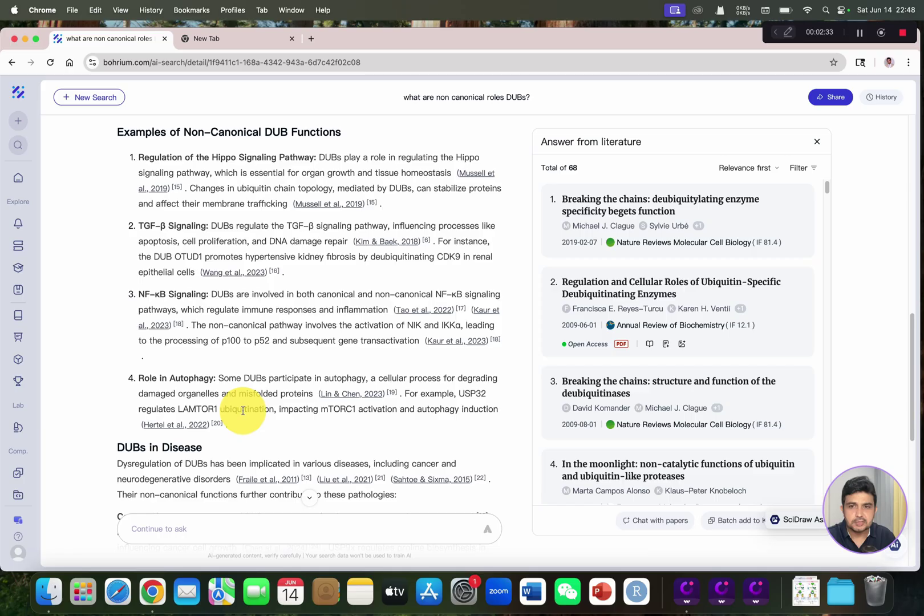
scroll(240, 342, "up", 8)
scroll(206, 294, "up", 2)
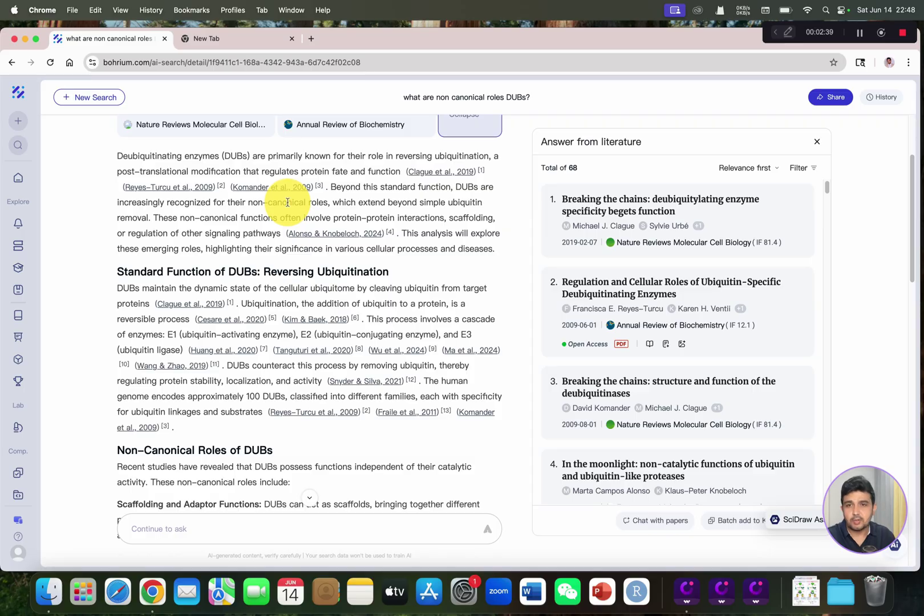
scroll(350, 206, "up", 1)
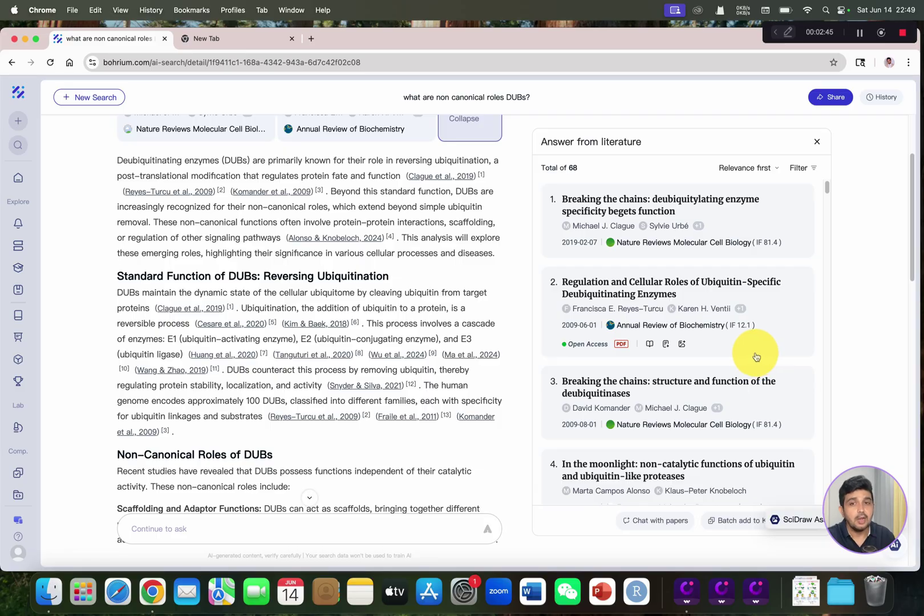
scroll(561, 282, "up", 4)
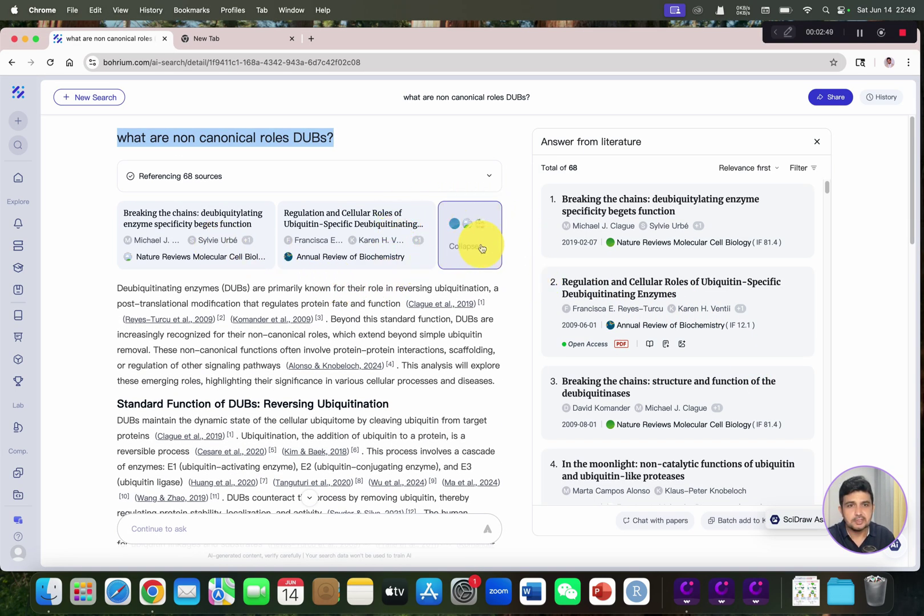
left_click(440, 251)
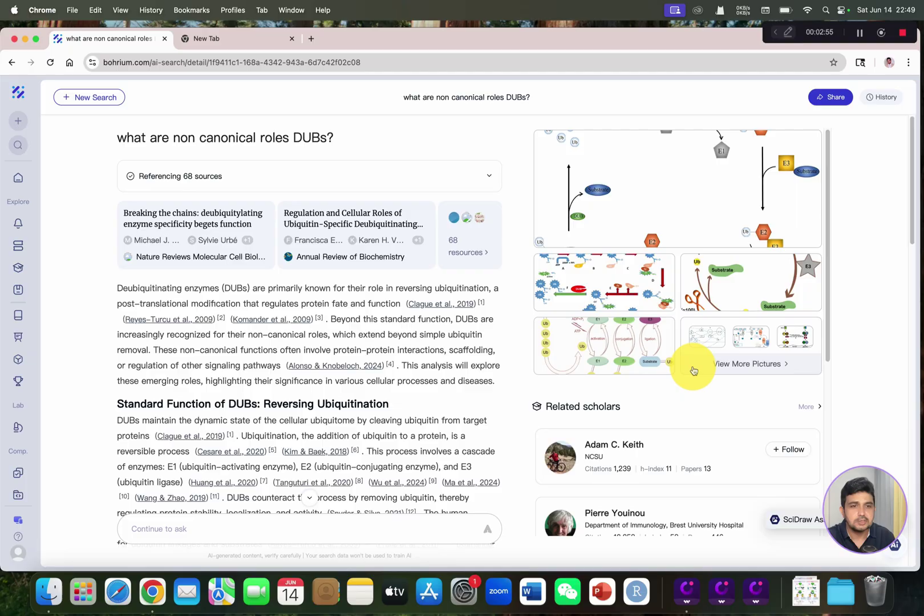
left_click(488, 181)
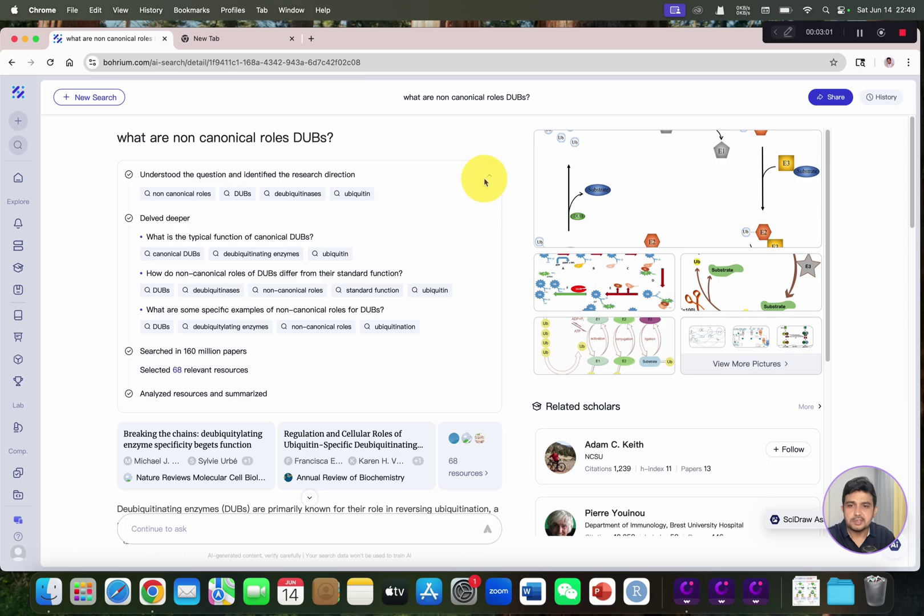
scroll(479, 399, "down", 3)
left_click(483, 376)
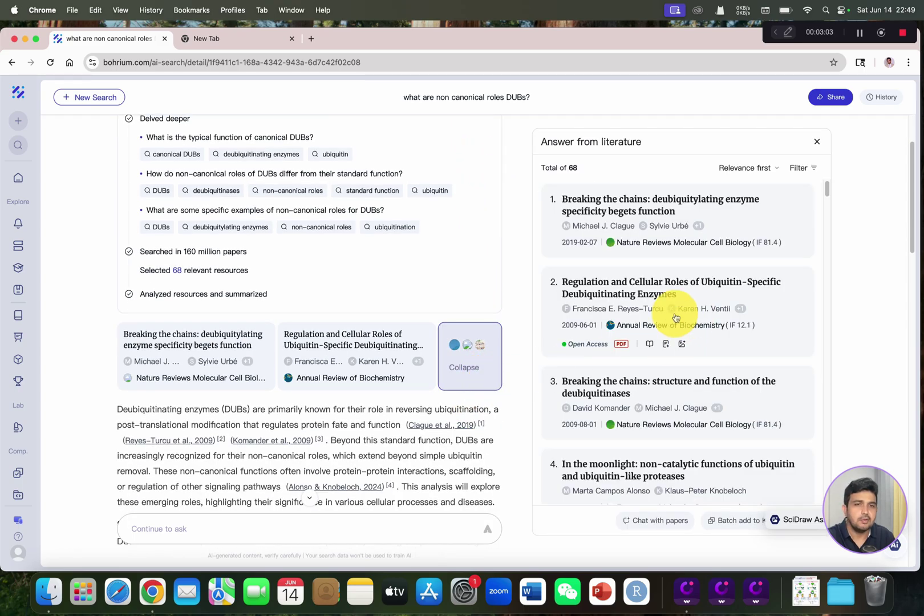
scroll(656, 257, "down", 5)
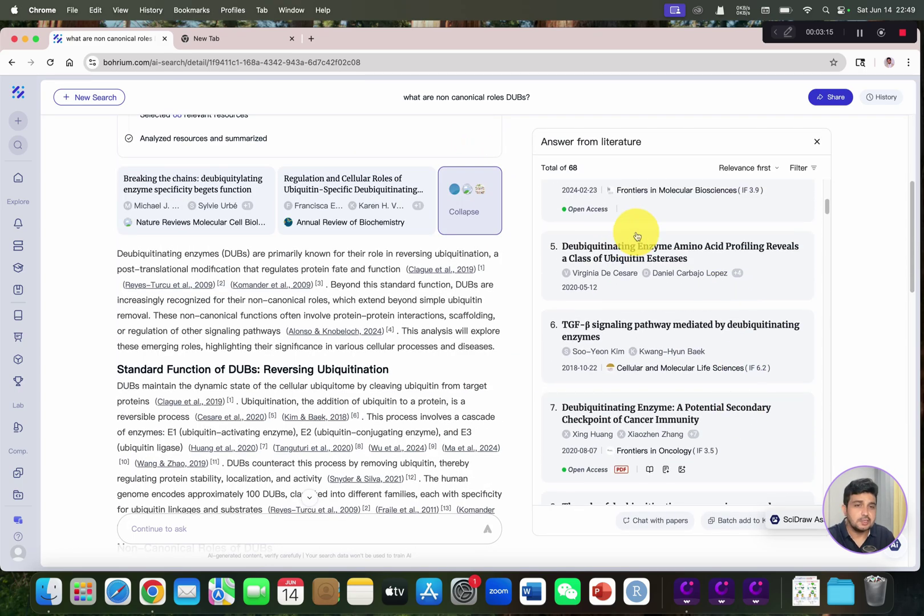
scroll(636, 236, "up", 5)
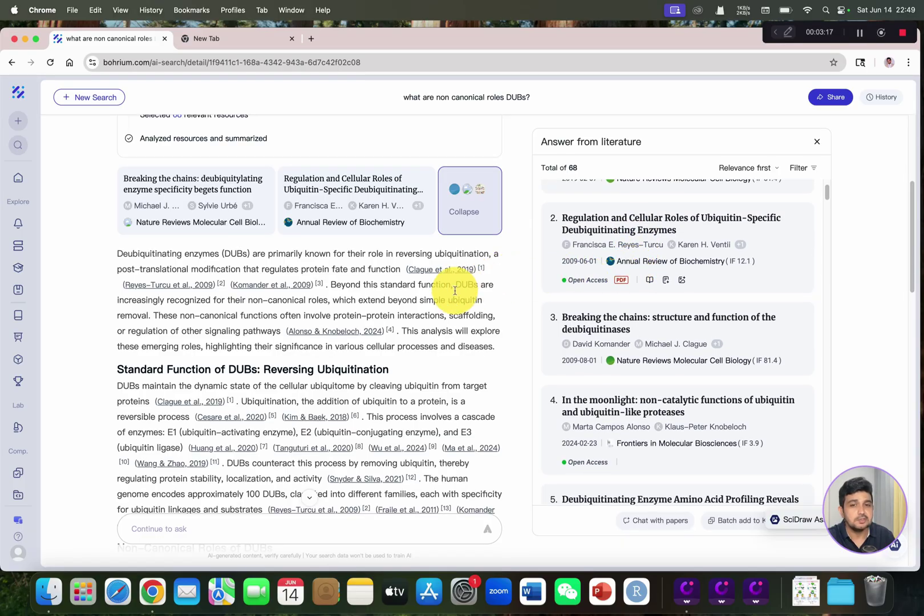
scroll(257, 365, "down", 2)
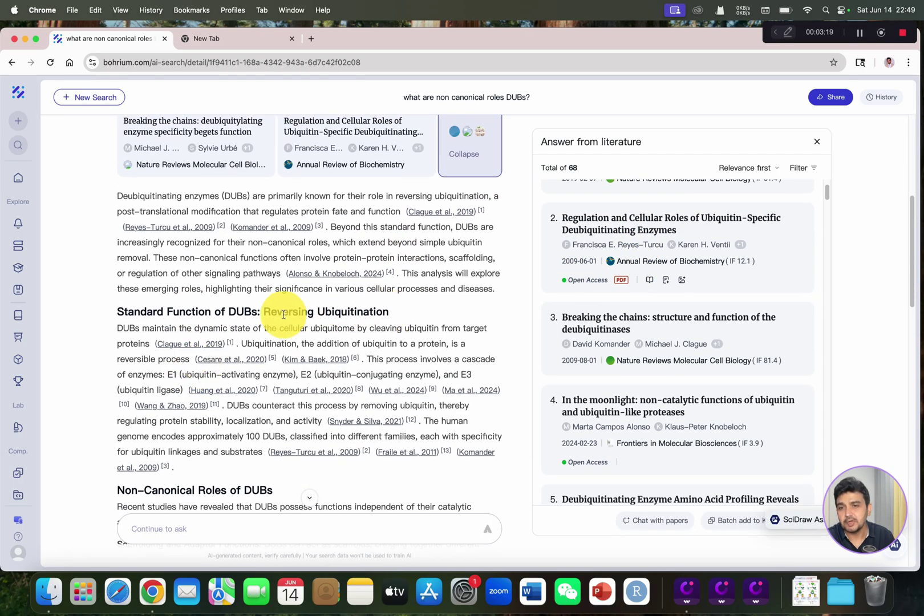
scroll(268, 316, "up", 6)
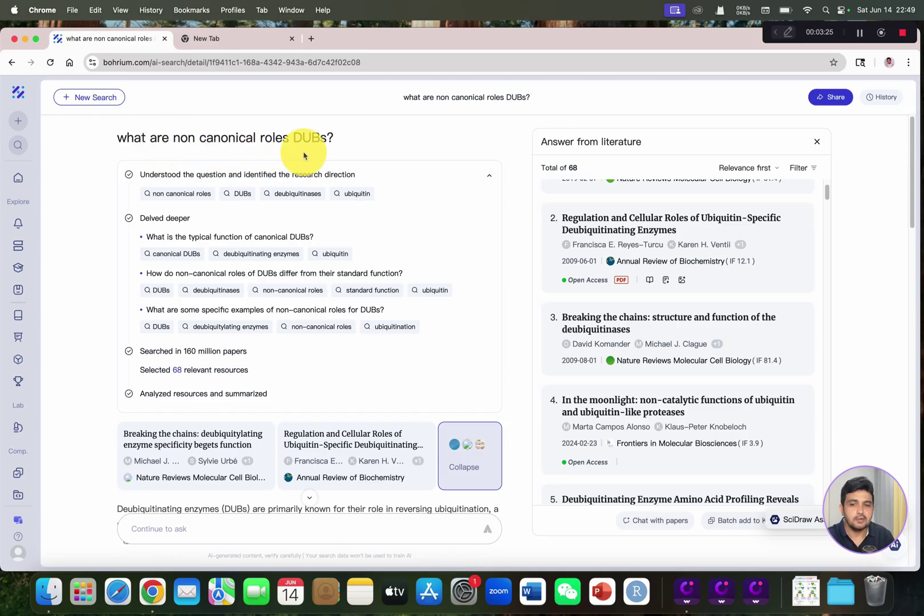
scroll(313, 188, "down", 10)
scroll(268, 242, "up", 8)
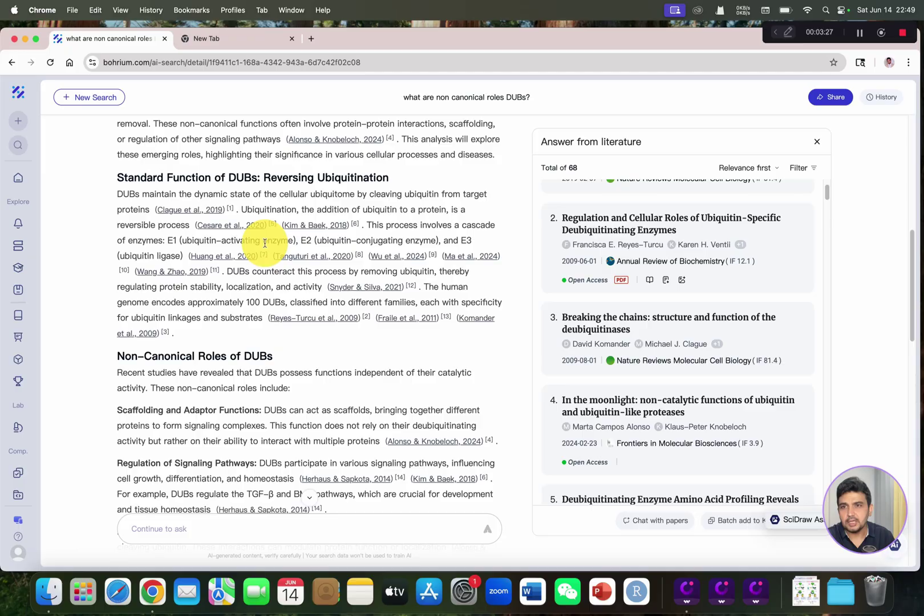
scroll(158, 350, "down", 3)
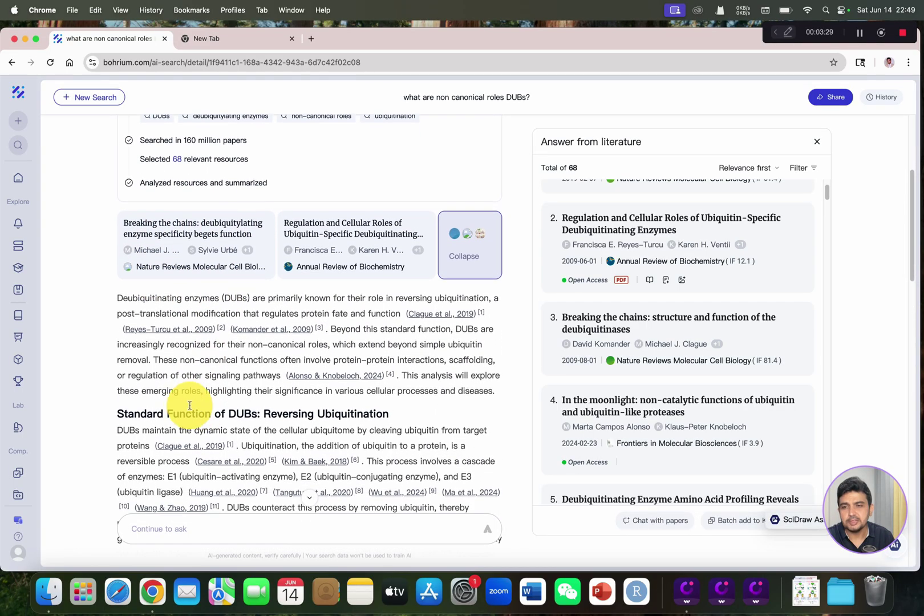
scroll(222, 373, "down", 8)
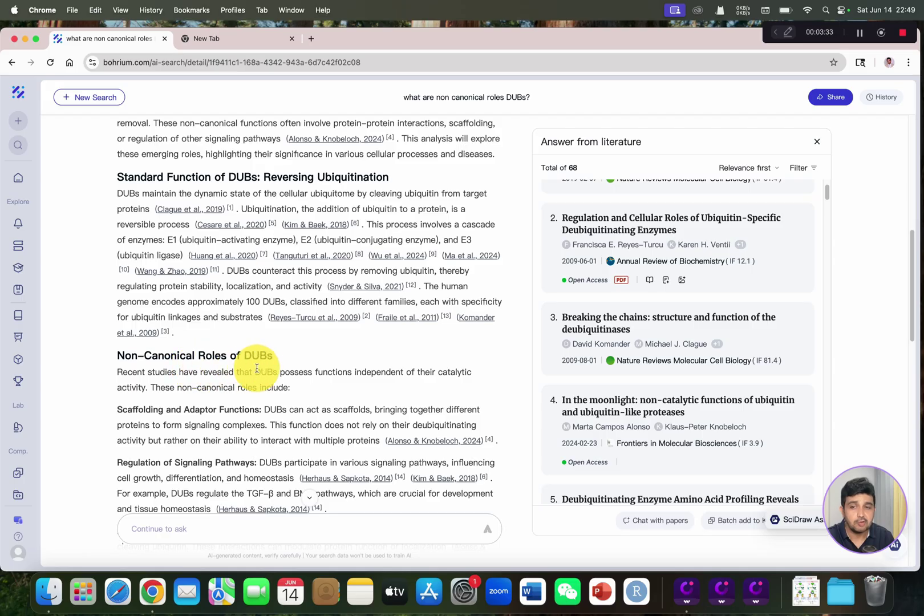
scroll(262, 368, "down", 5)
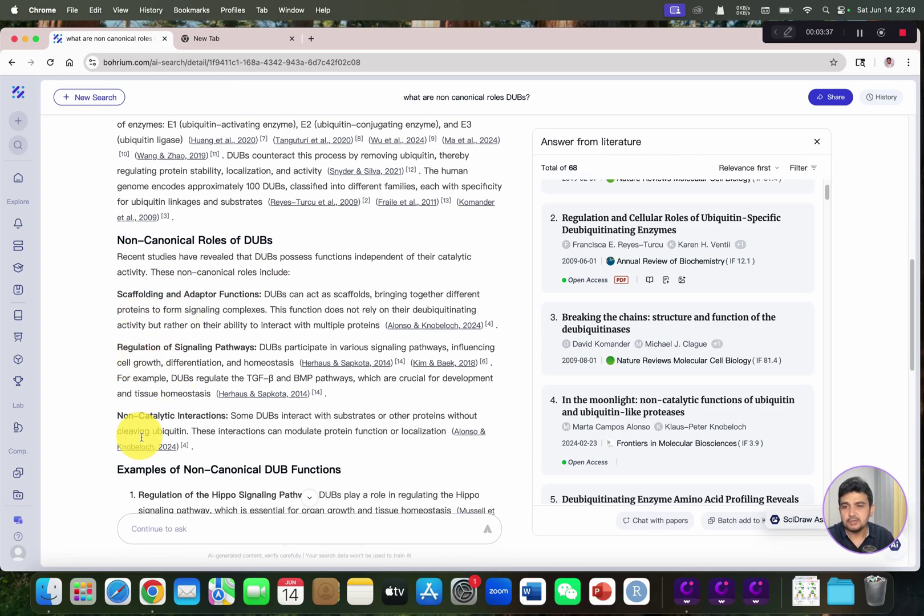
scroll(184, 426, "down", 4)
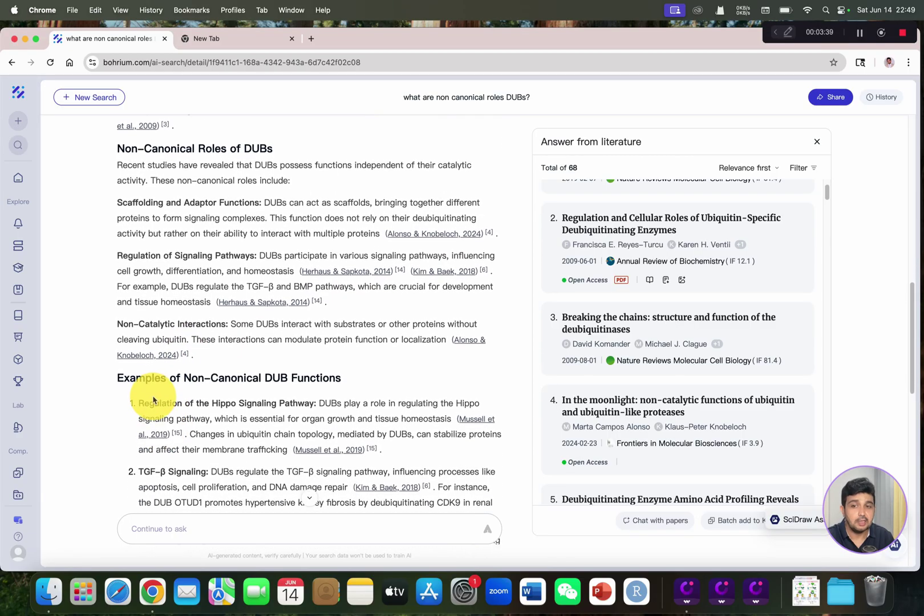
scroll(167, 388, "down", 1)
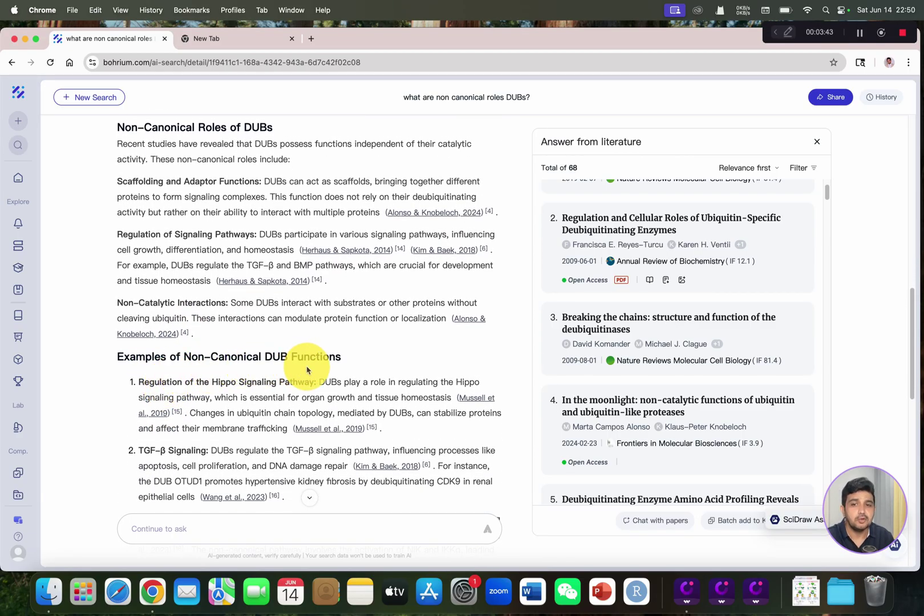
scroll(241, 396, "down", 1)
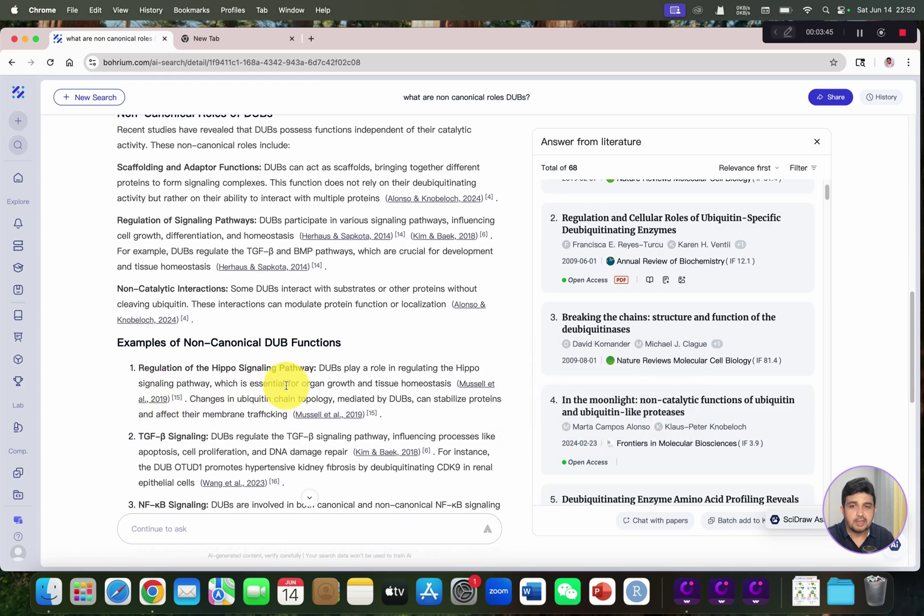
scroll(252, 371, "down", 3)
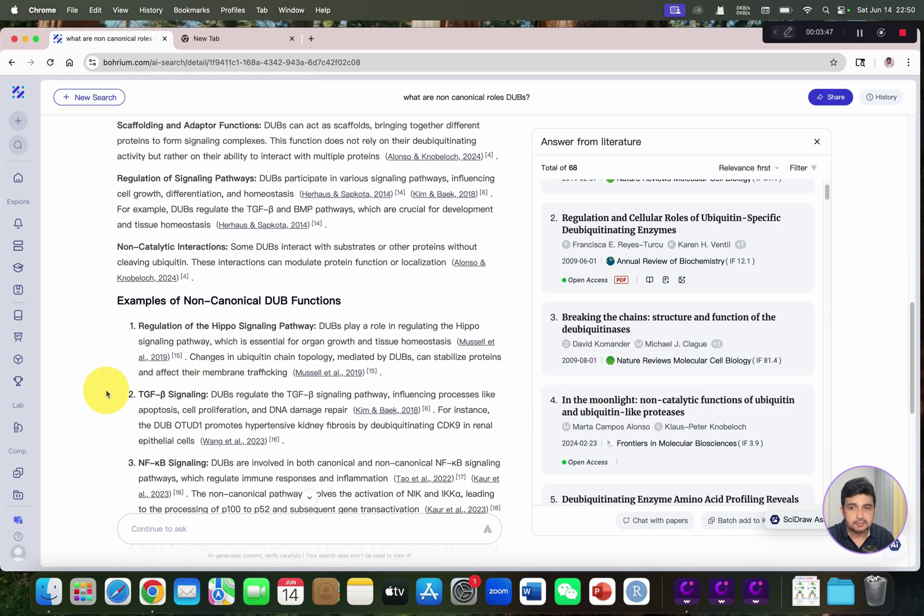
scroll(106, 393, "down", 15)
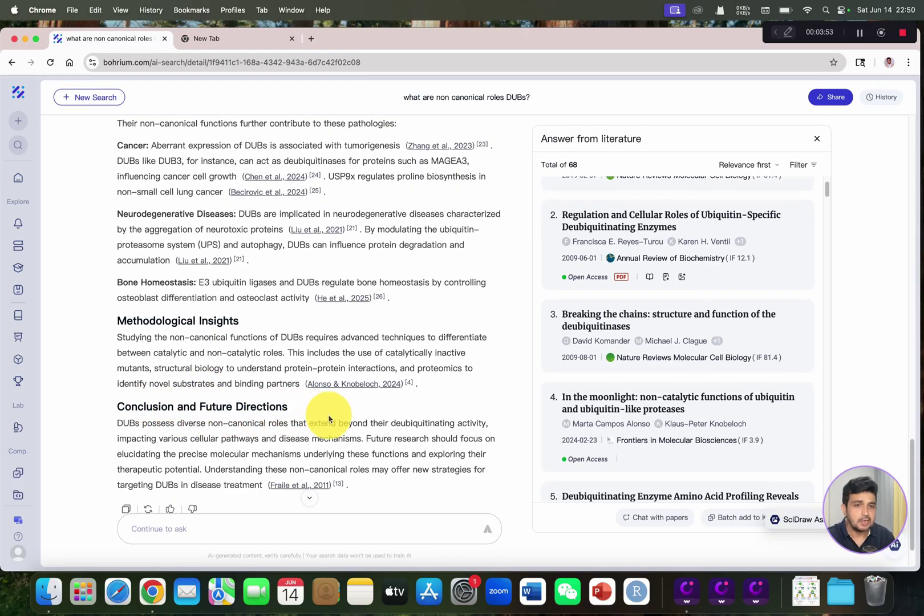
scroll(330, 412, "up", 2)
scroll(467, 368, "up", 10)
scroll(458, 350, "up", 6)
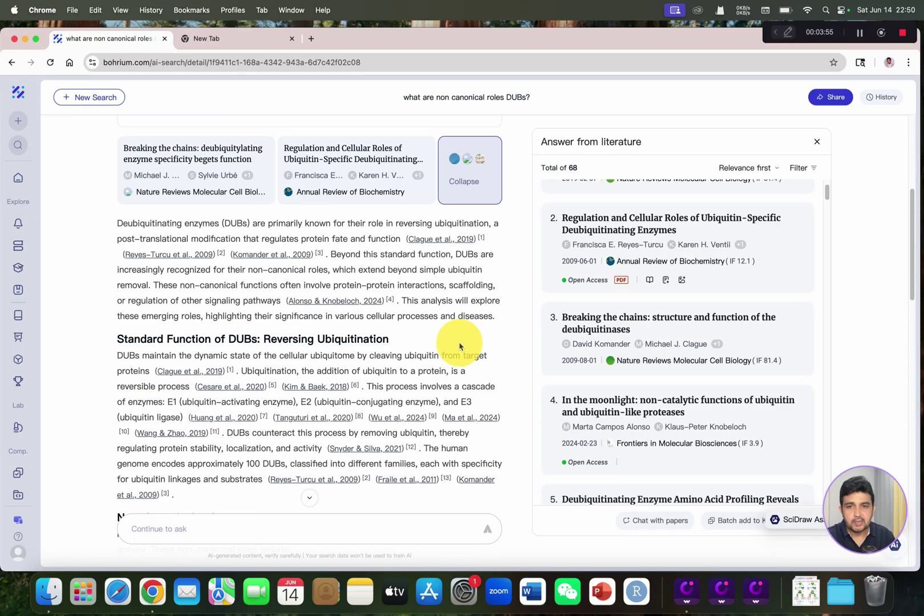
scroll(422, 342, "up", 9)
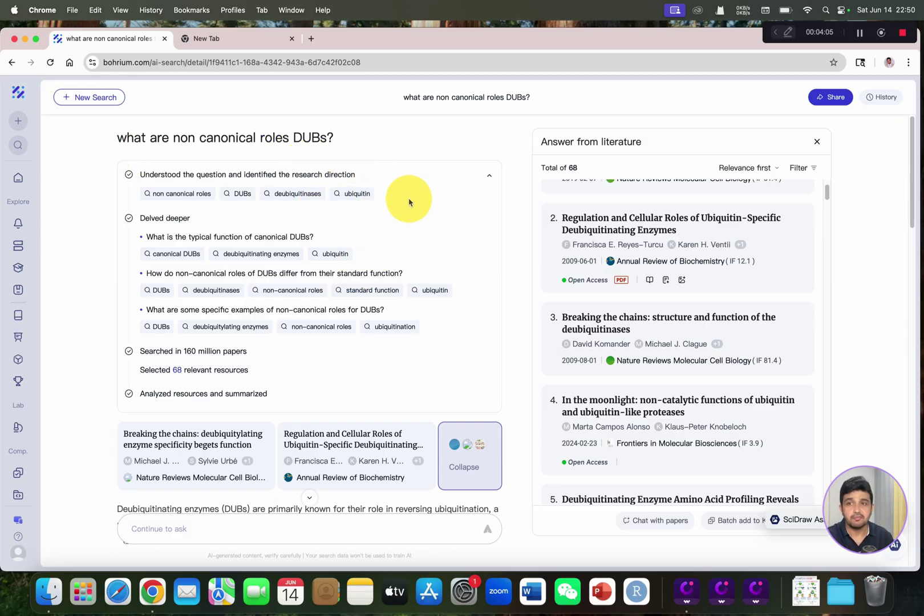
- Ask Science Navigator 'what are the non canonical roles of DUBs in plants?'
left_click(12, 62)
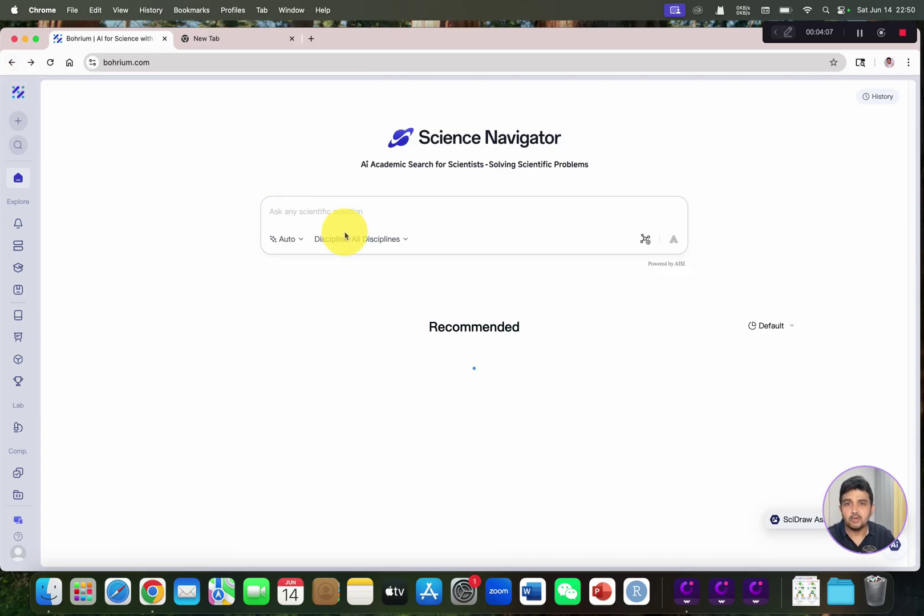
left_click(366, 208)
type("what are the")
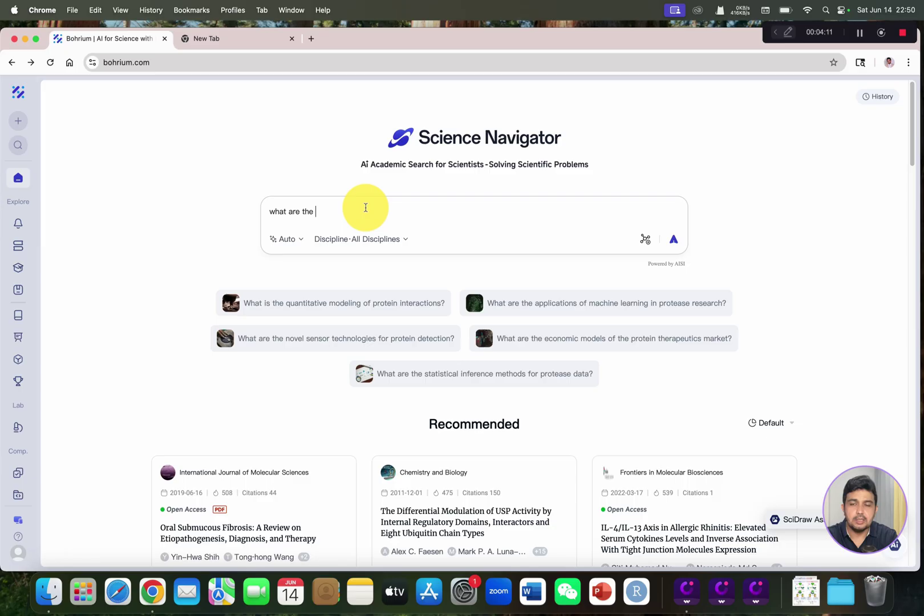
type(" non canon")
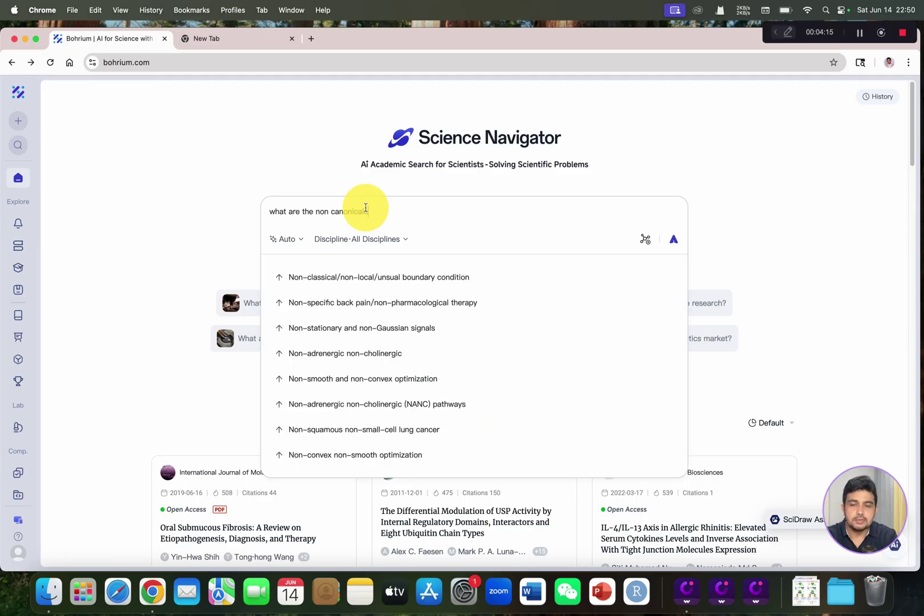
type("ical")
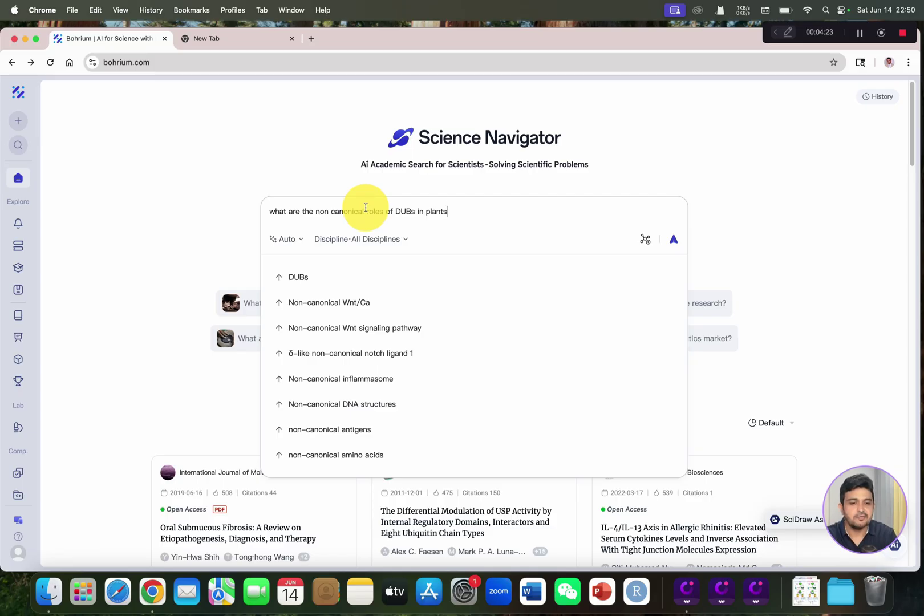
key("Return")
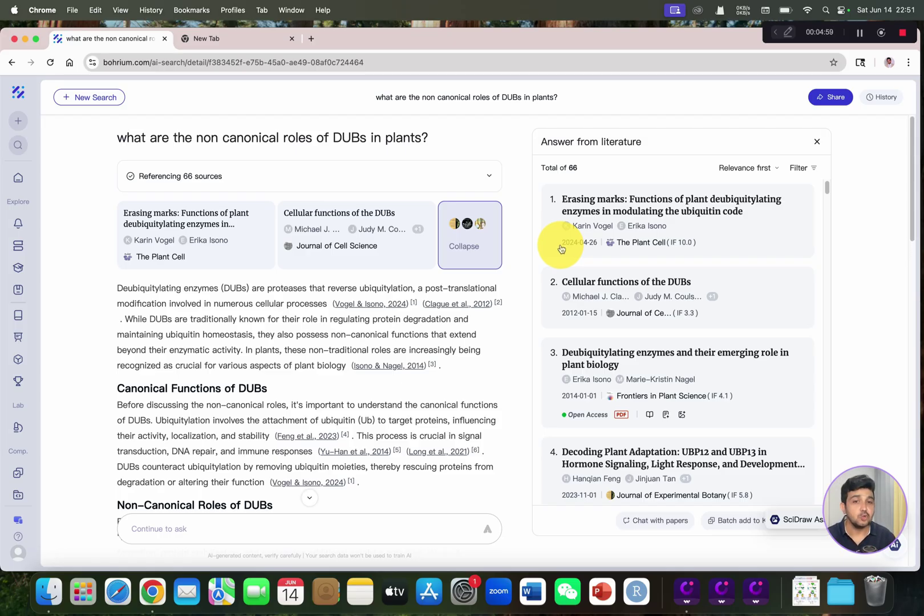
scroll(171, 199, "down", 1)
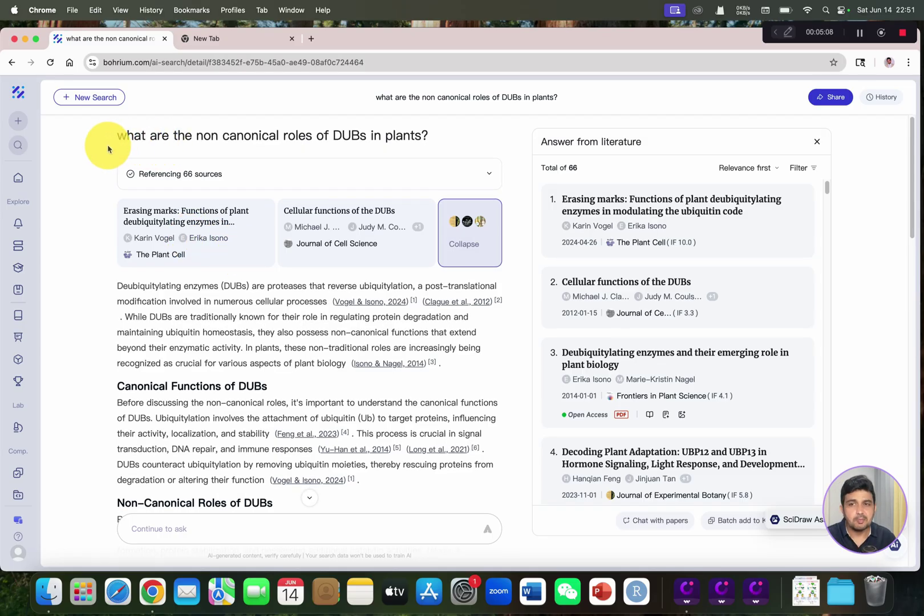
scroll(114, 146, "up", 1)
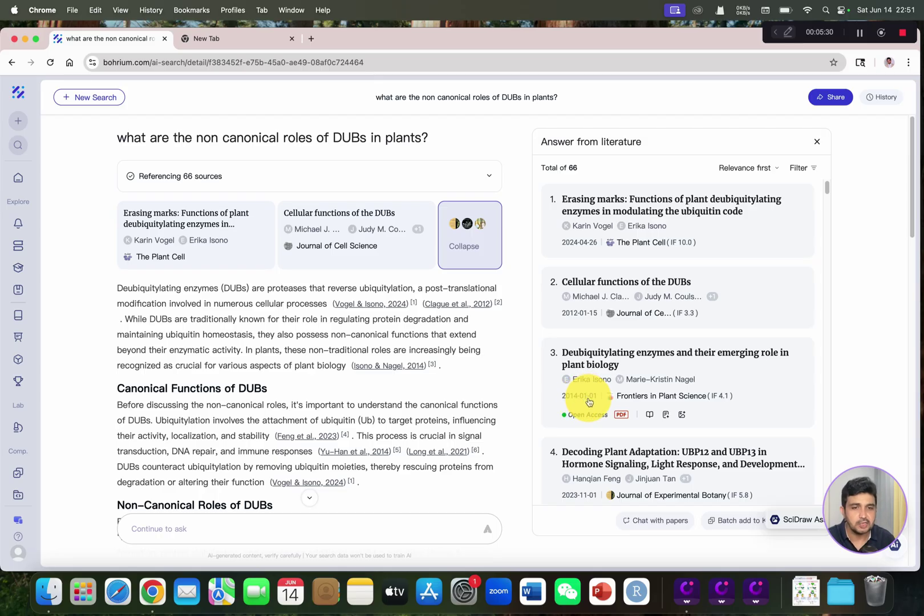
scroll(589, 402, "down", 1)
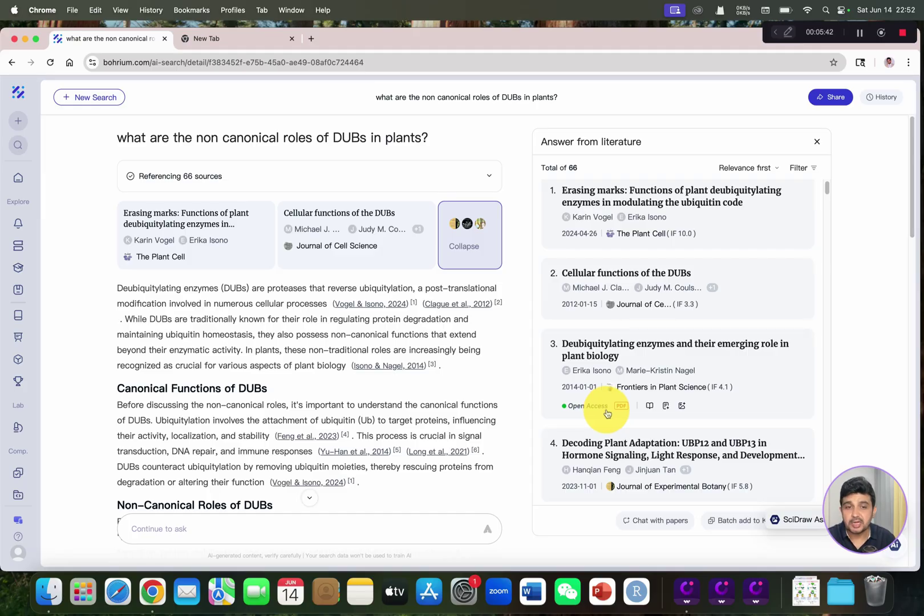
scroll(608, 399, "down", 1)
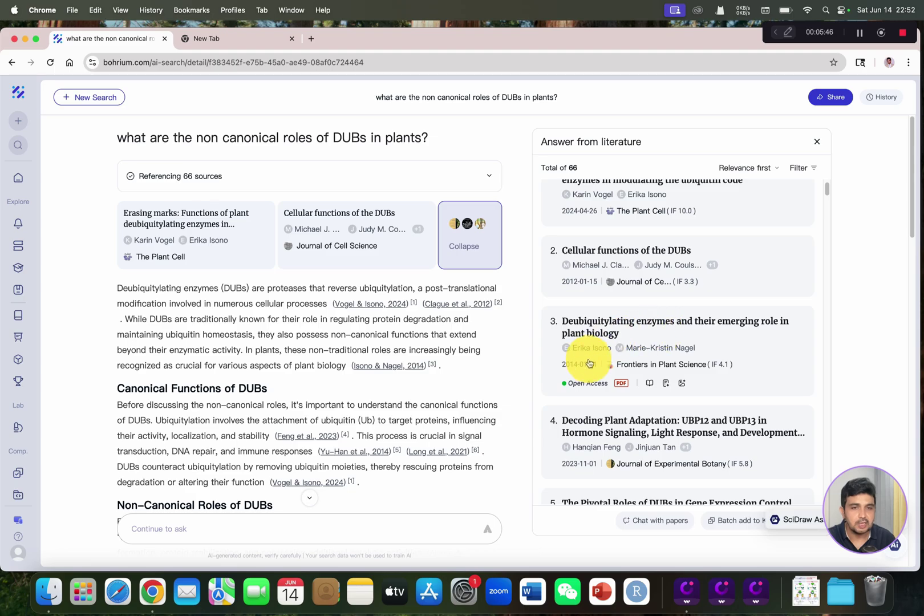
- Open result 3, 'Deubiquitylating enzymes and their emerging role in plant biology', and browse its details
left_click(624, 334)
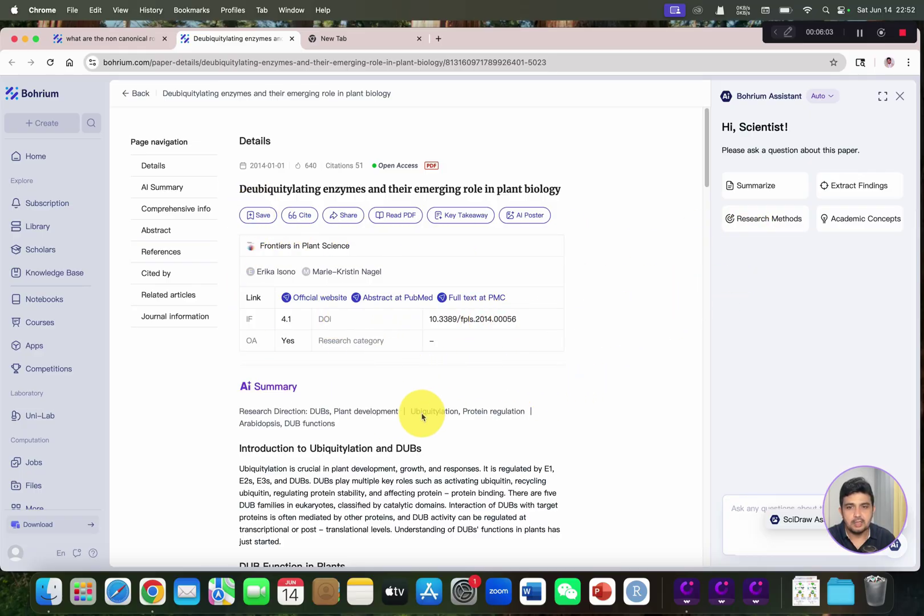
scroll(419, 412, "down", 15)
scroll(414, 414, "down", 3)
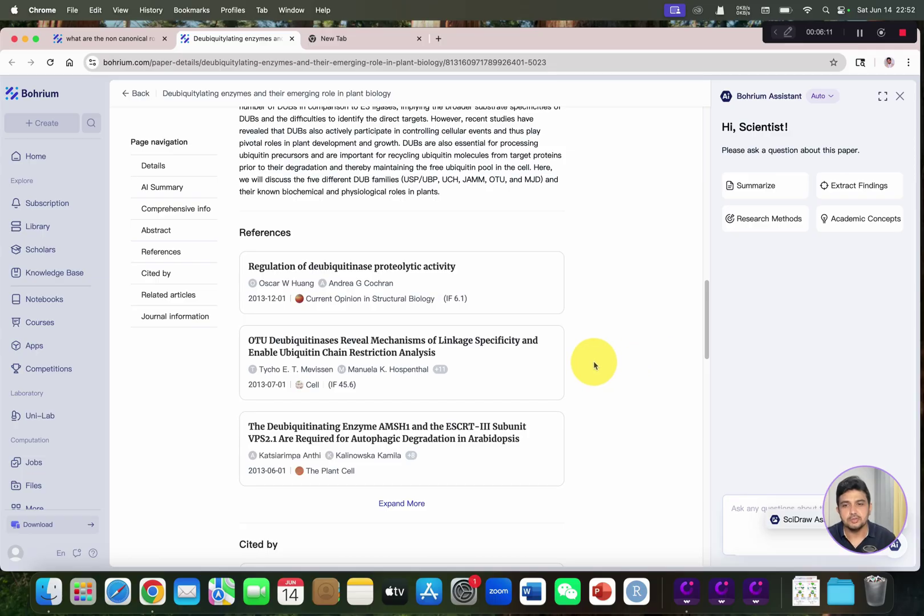
scroll(412, 361, "up", 10)
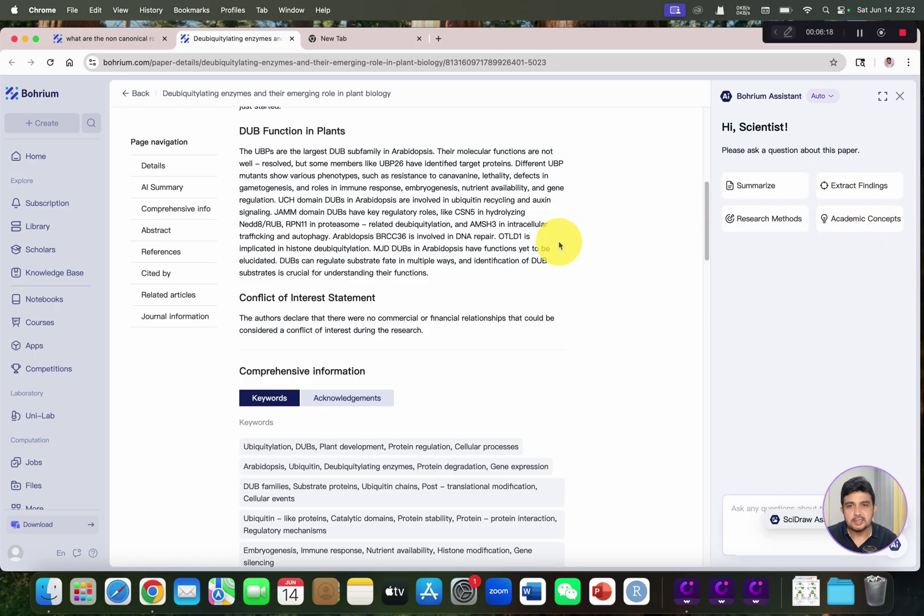
- Have the Bohrium Assistant summarize the plant biology DUB paper
left_click(744, 189)
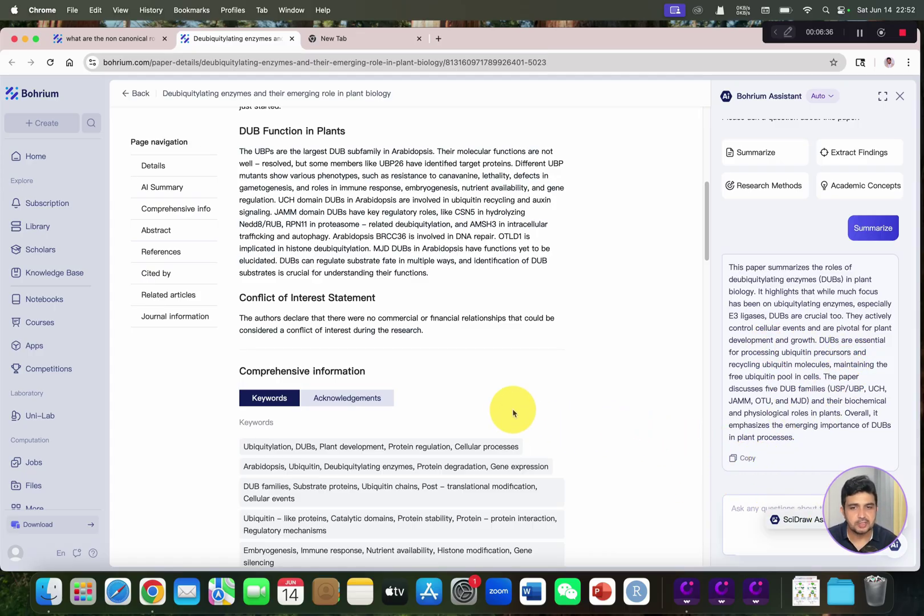
scroll(508, 410, "up", 5)
scroll(481, 375, "up", 2)
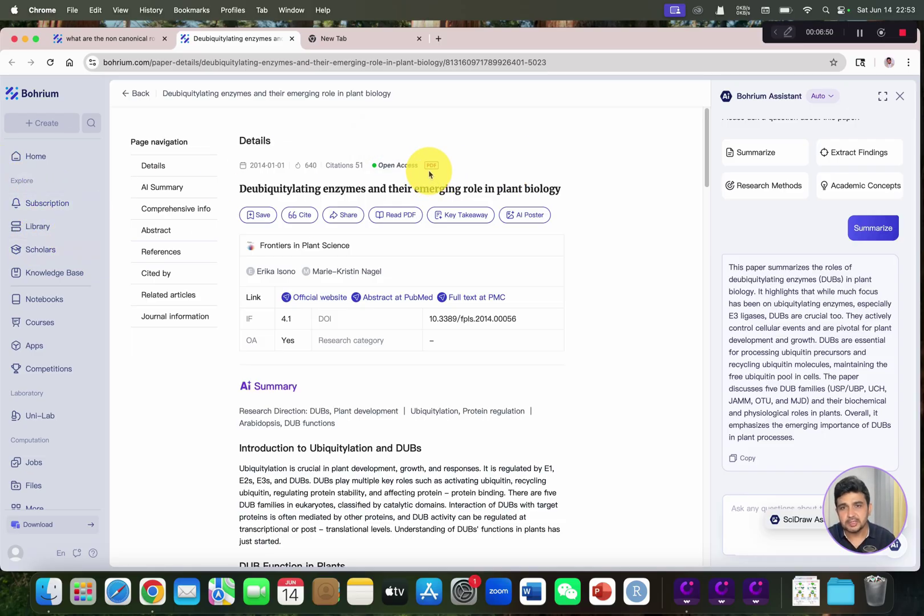
- Save the plant DUB review paper to the molecular biology knowledge base
left_click(262, 215)
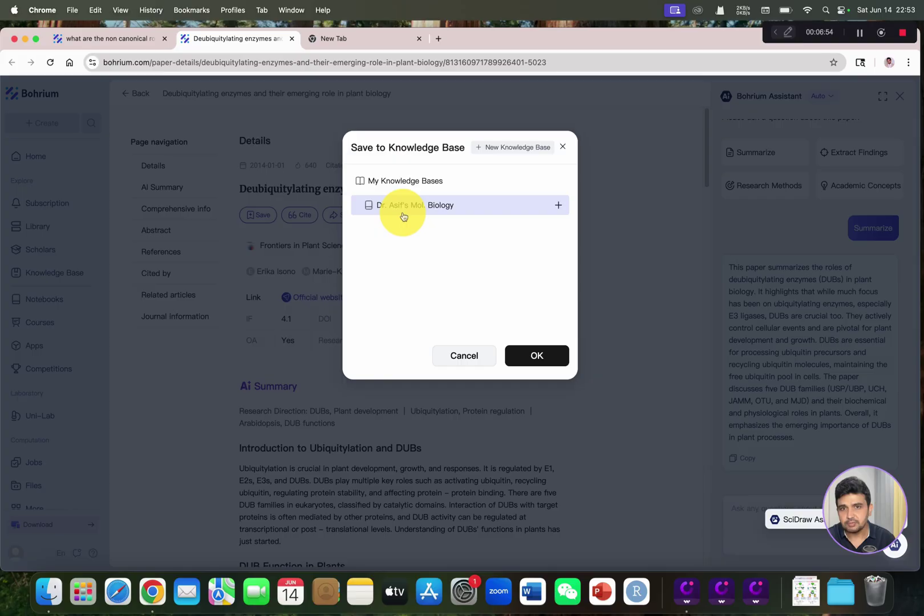
mouse_move(461, 213)
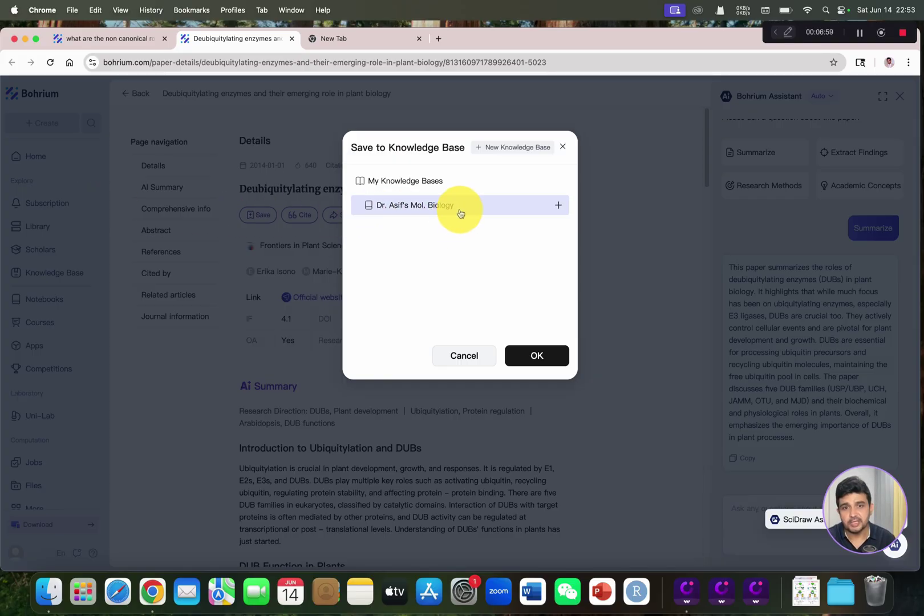
left_click(445, 207)
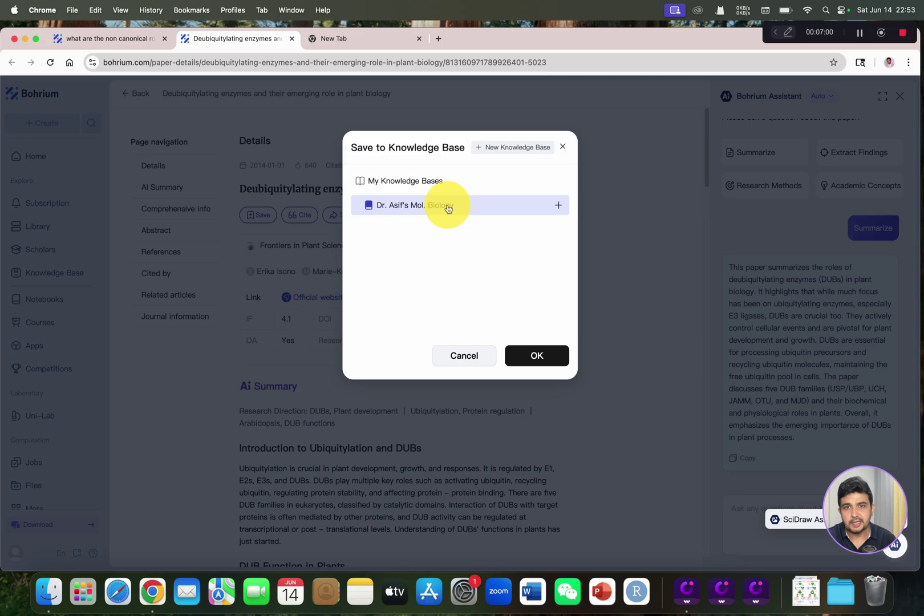
left_click(520, 346)
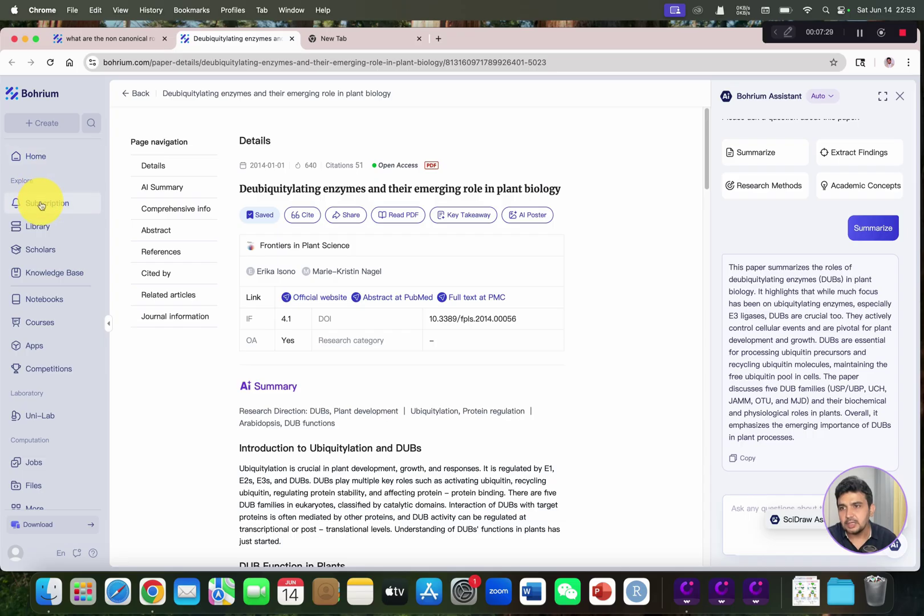
- Go to the Subscription list and start subscribing to new keywords
left_click(41, 159)
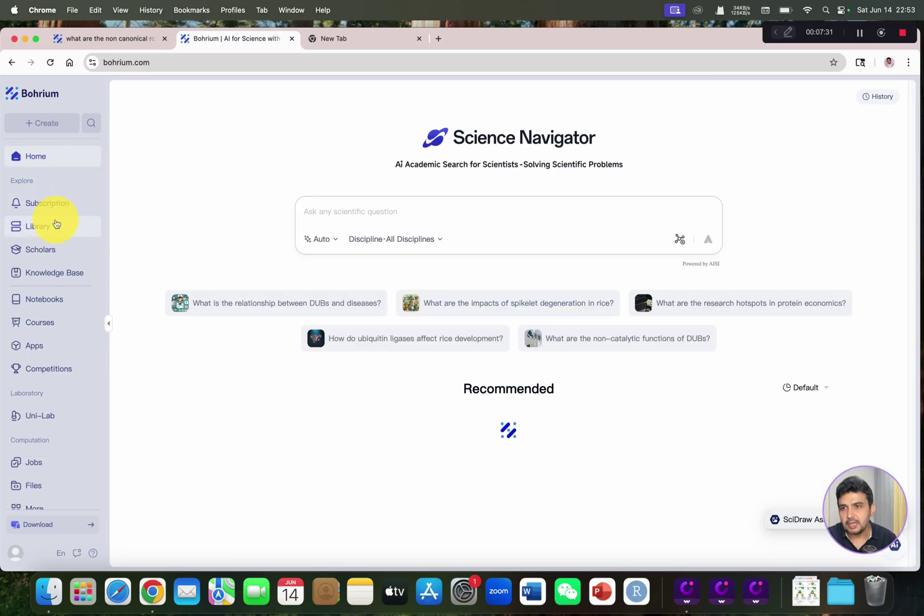
left_click(59, 212)
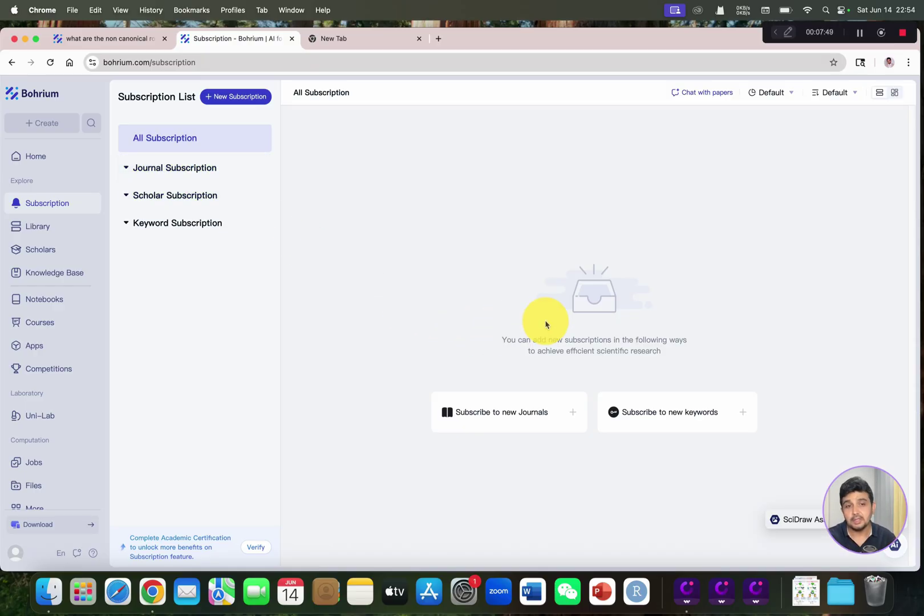
left_click(742, 417)
- Search and subscribe to 'roles of DUBs in reproductive plant biology', 'DUBs' and 'Reproductive biology'
left_click(456, 220)
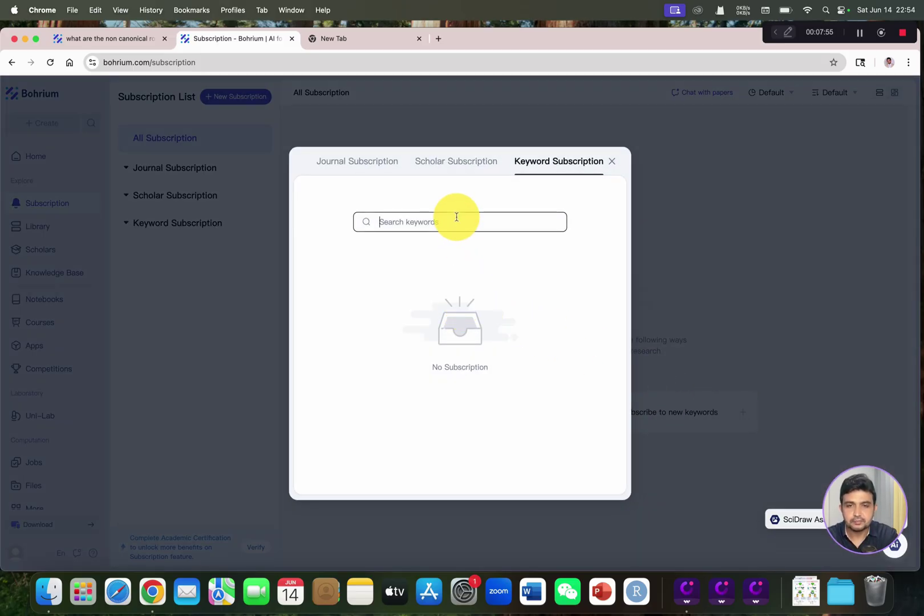
type("s")
key("BackSpace")
type("ro")
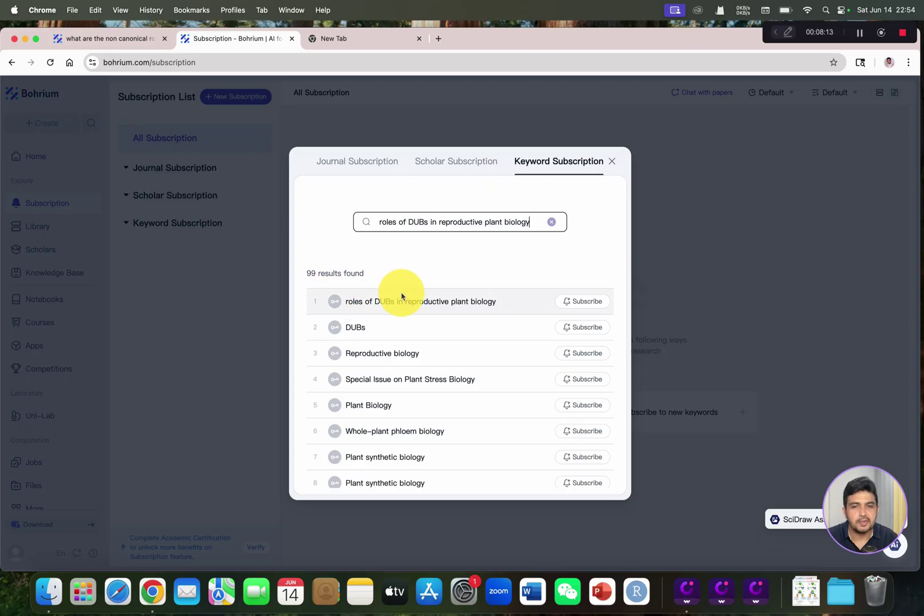
scroll(398, 317, "down", 1)
scroll(404, 368, "up", 1)
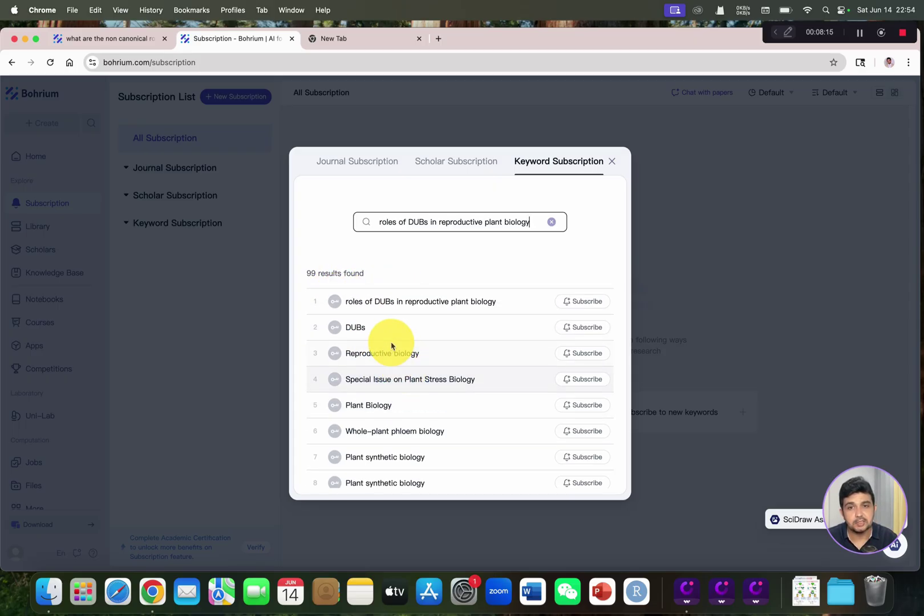
left_click(584, 302)
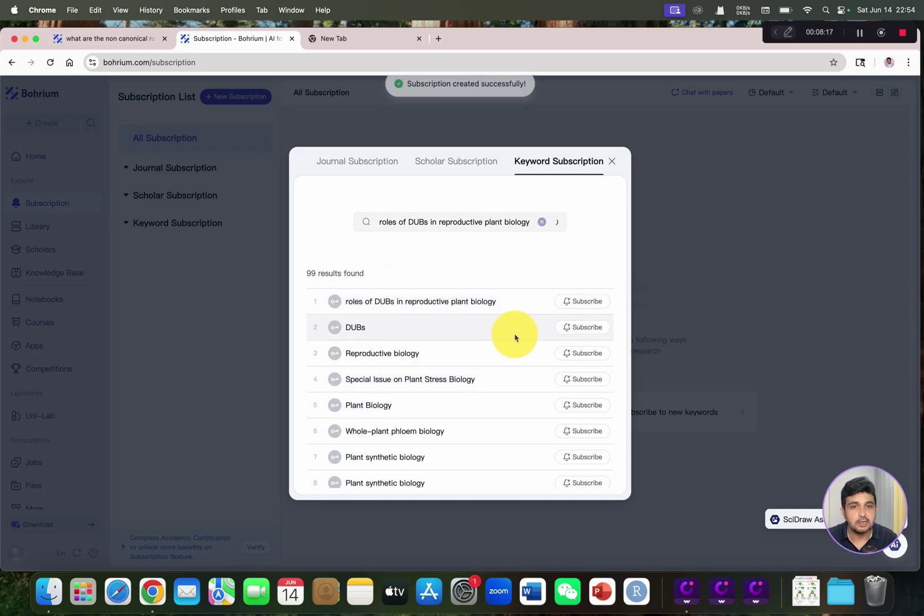
left_click(586, 326)
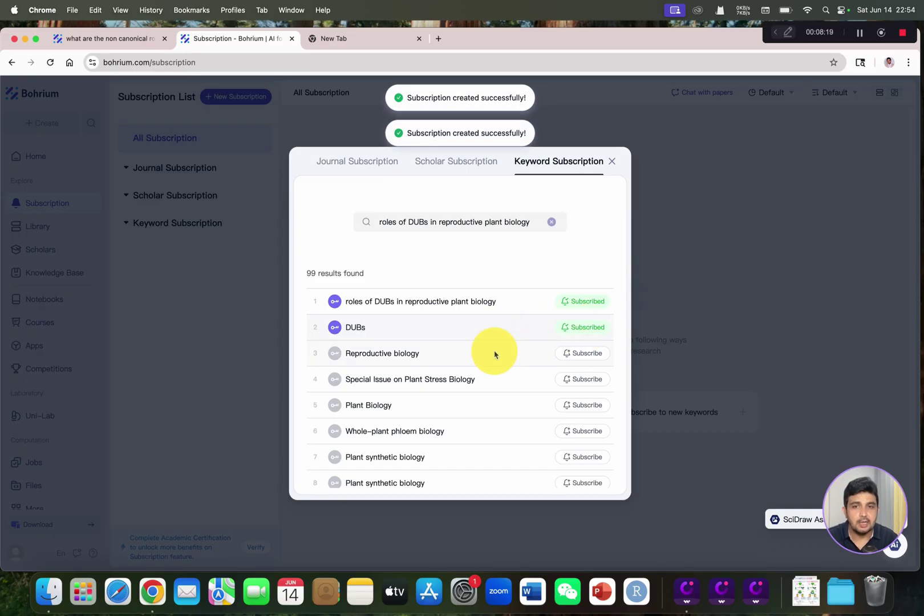
left_click(583, 355)
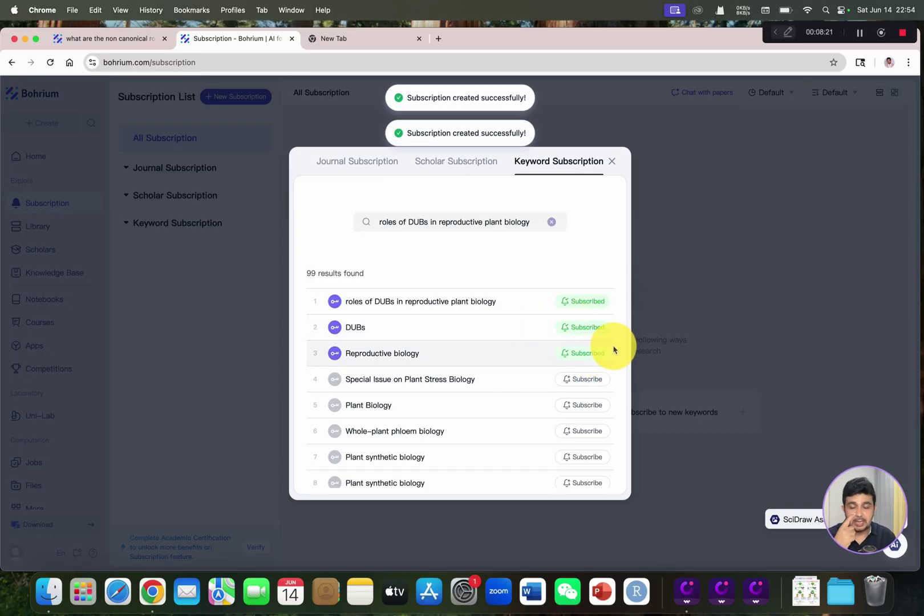
left_click(614, 166)
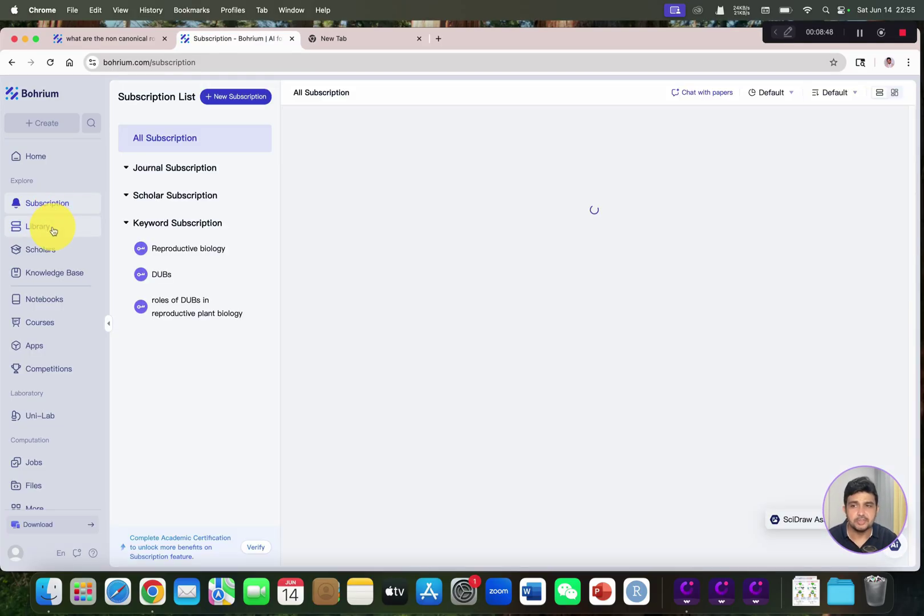
- In the Library, open Biology and list plant sciences journals, led by Annual Review of Plant Biology
left_click(53, 228)
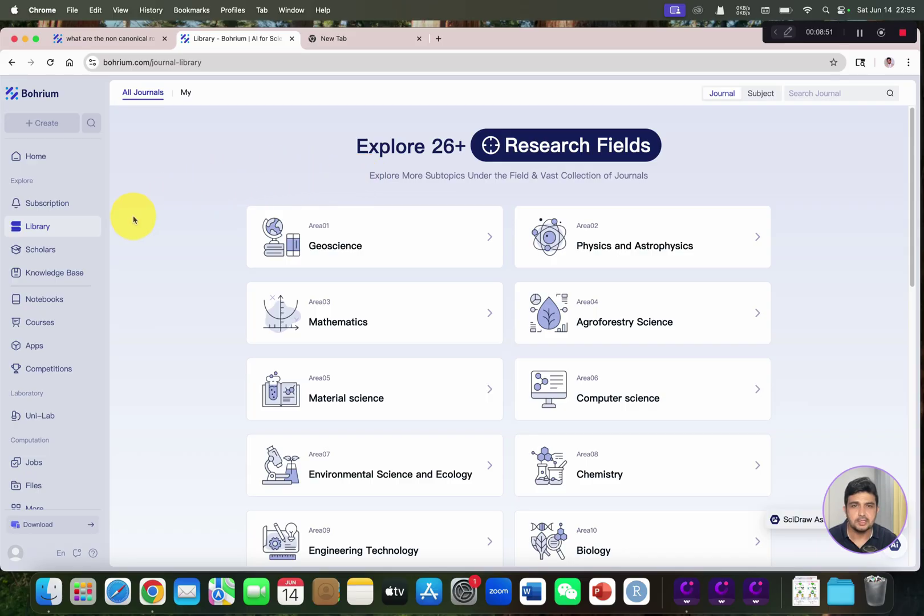
scroll(629, 344, "down", 2)
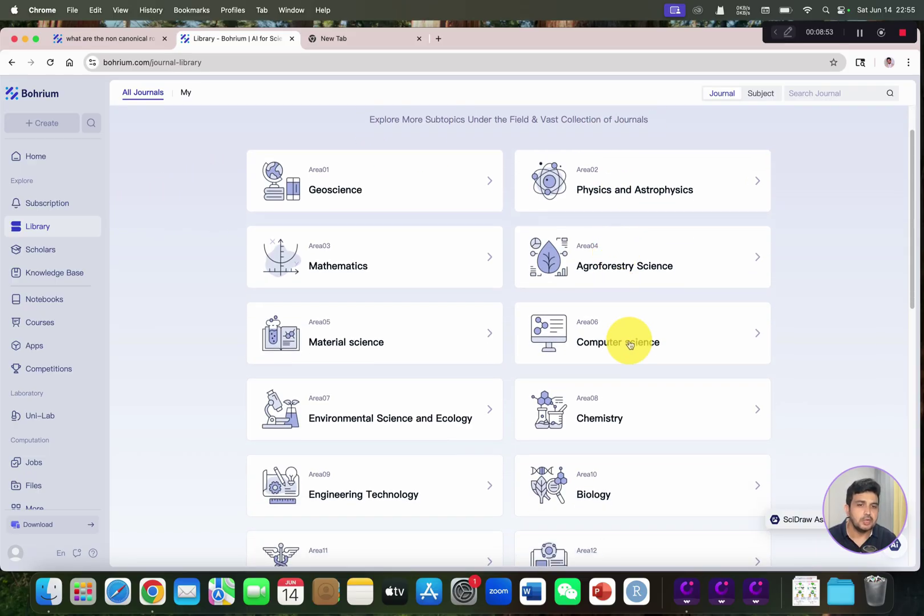
scroll(654, 418, "down", 4)
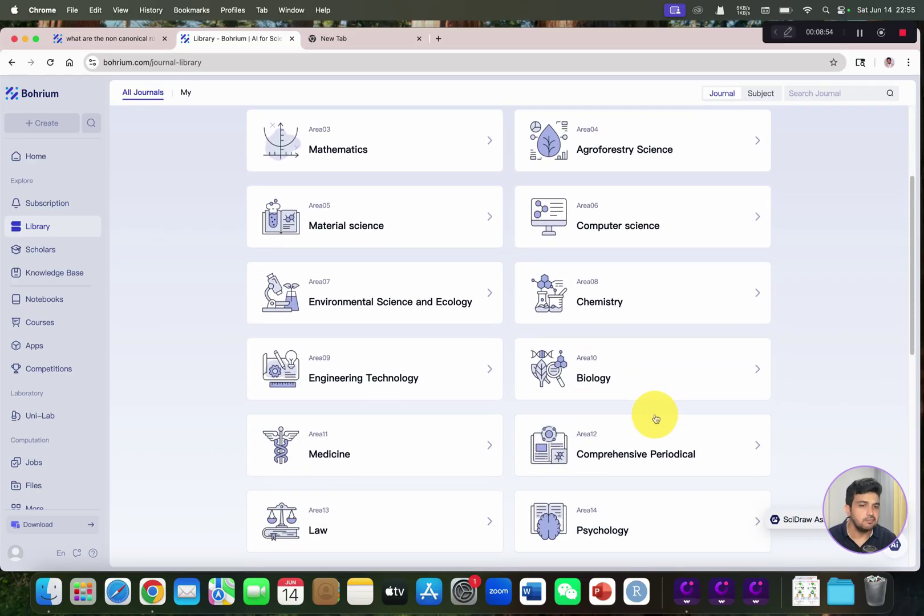
left_click(700, 378)
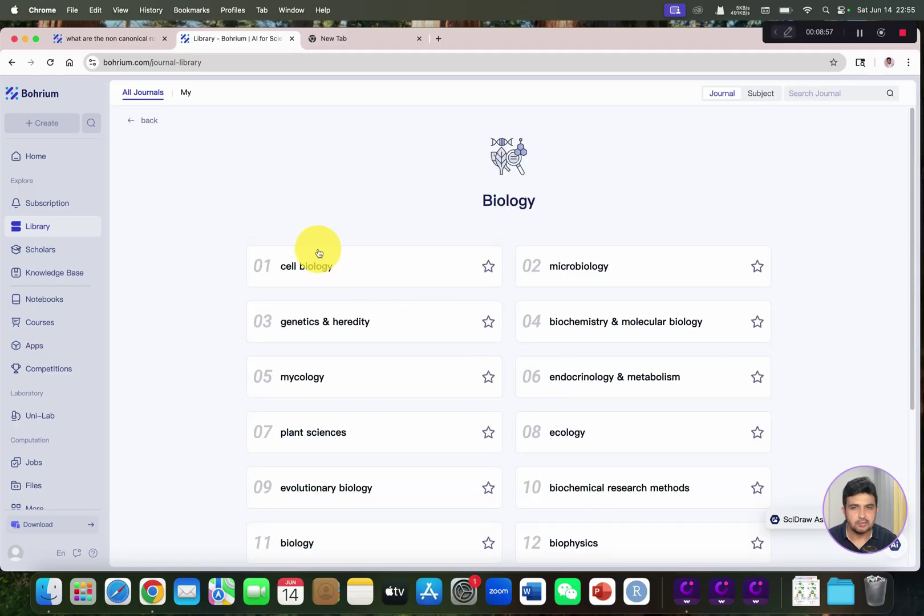
scroll(289, 279, "down", 3)
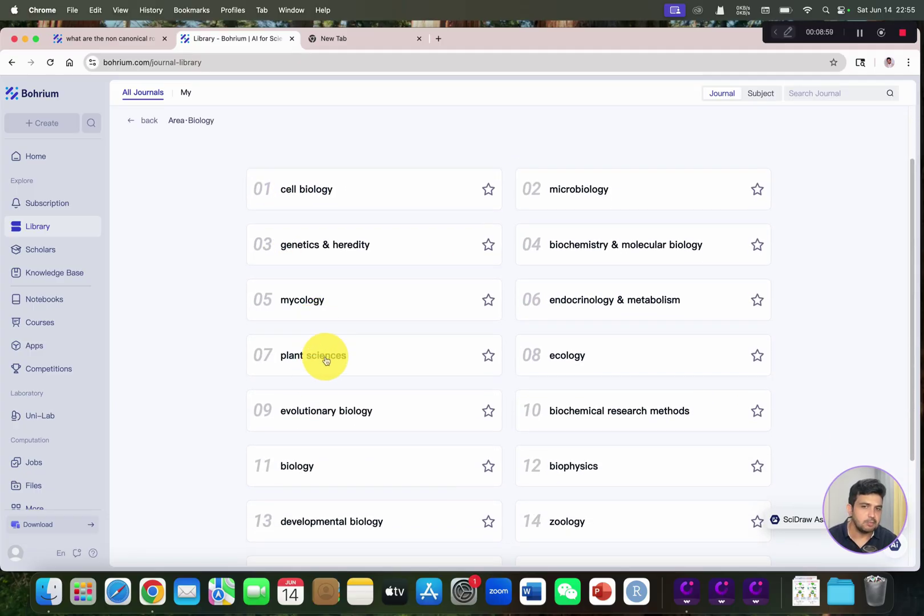
scroll(437, 373, "down", 6)
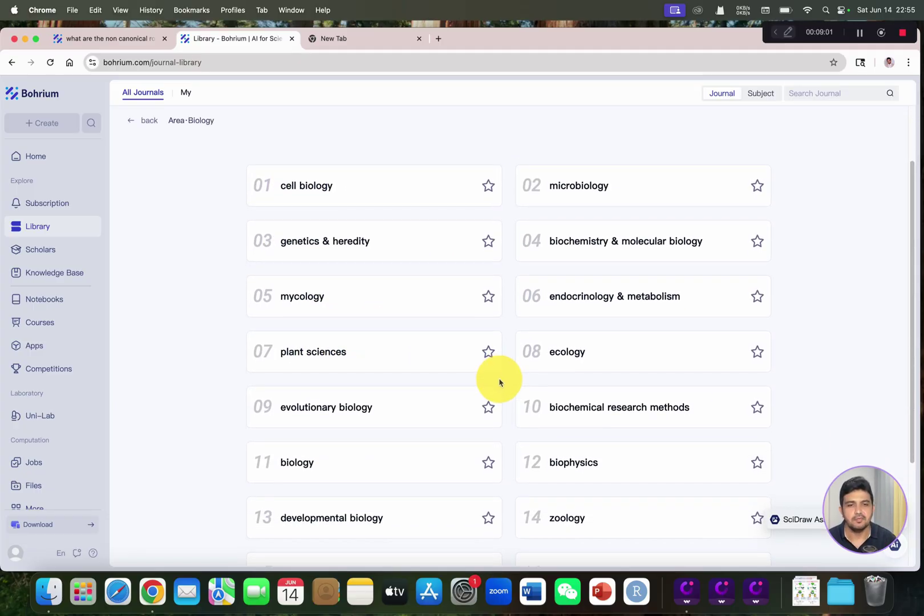
scroll(454, 365, "up", 6)
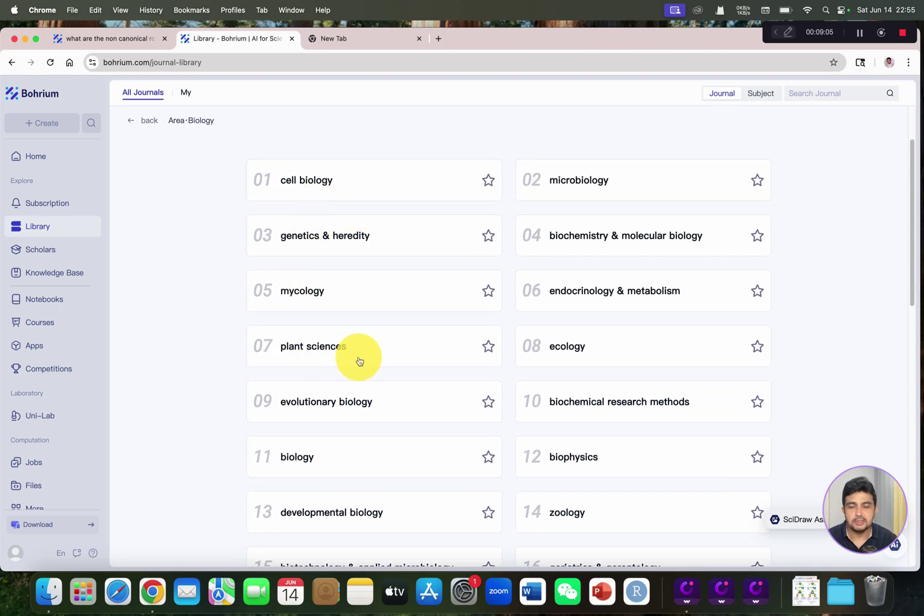
left_click(334, 348)
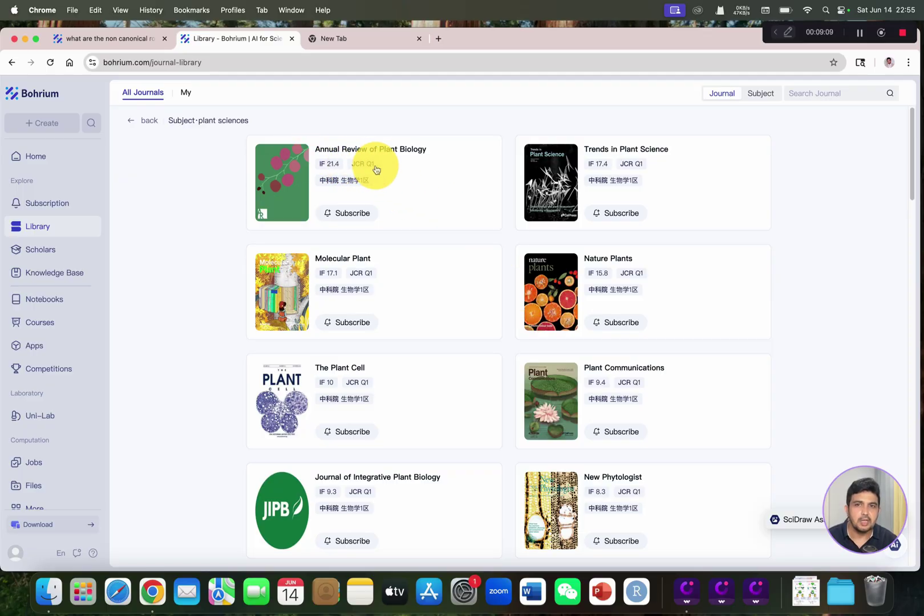
scroll(411, 205, "down", 3)
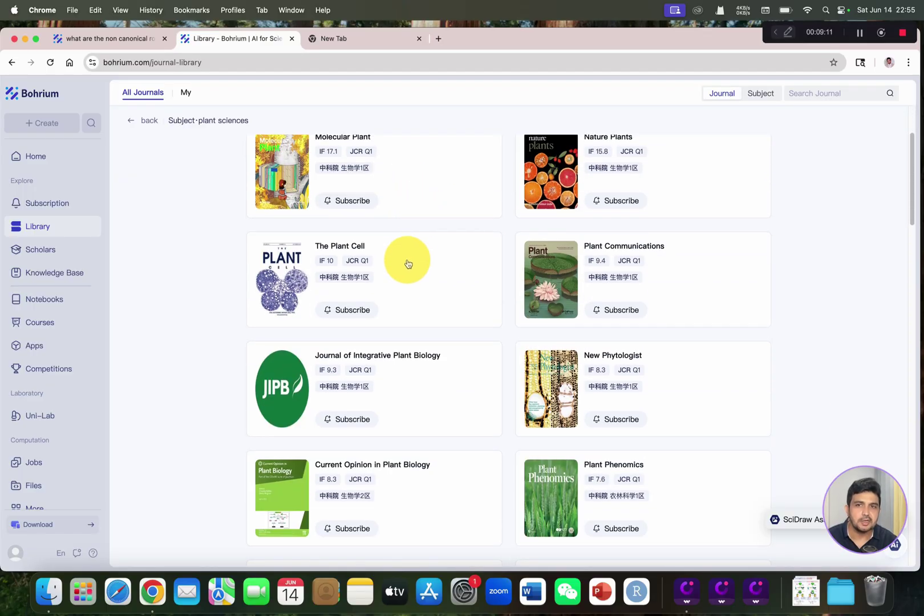
scroll(408, 262, "up", 3)
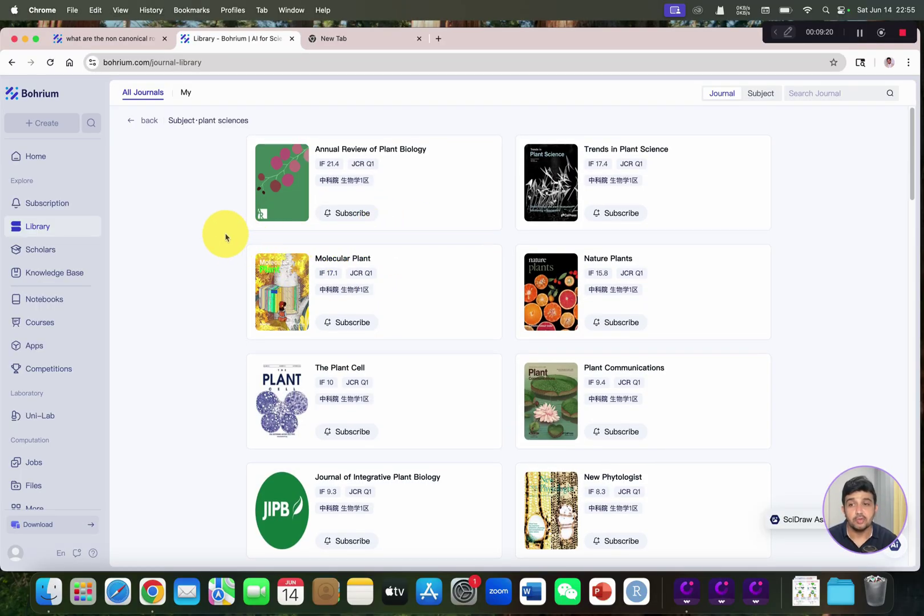
- Search the Scholars directory for a scholar by name, then open the Knowledge Base page
left_click(46, 253)
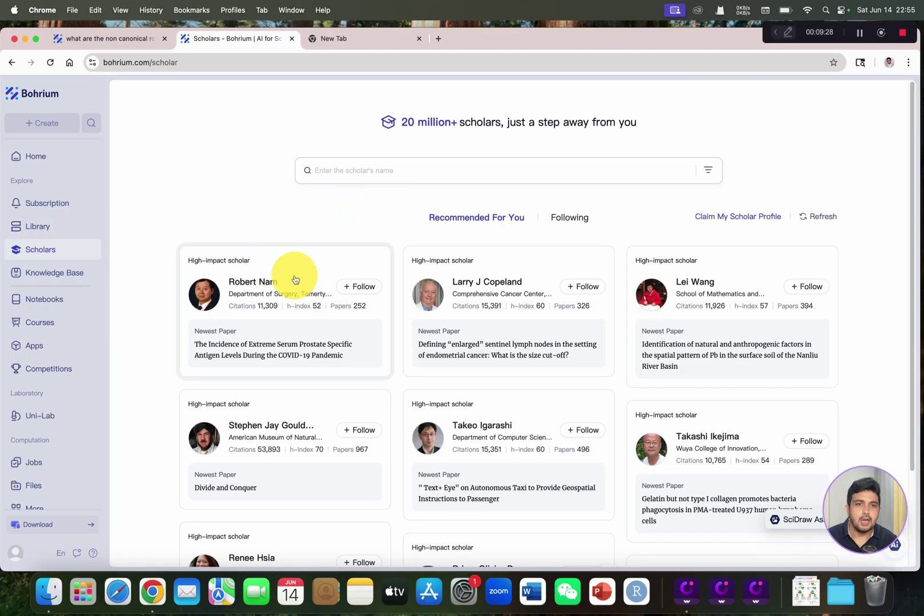
scroll(654, 356, "down", 1)
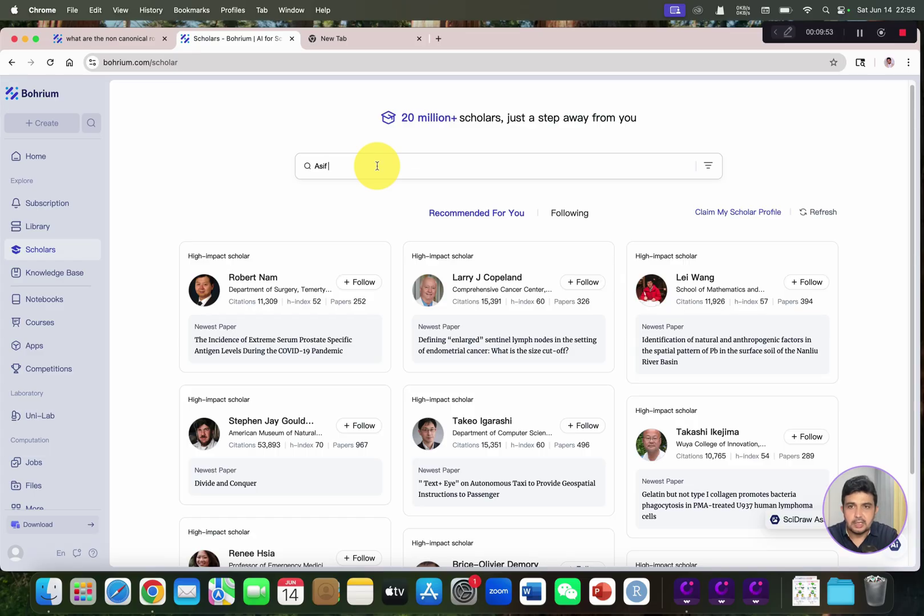
key("Return")
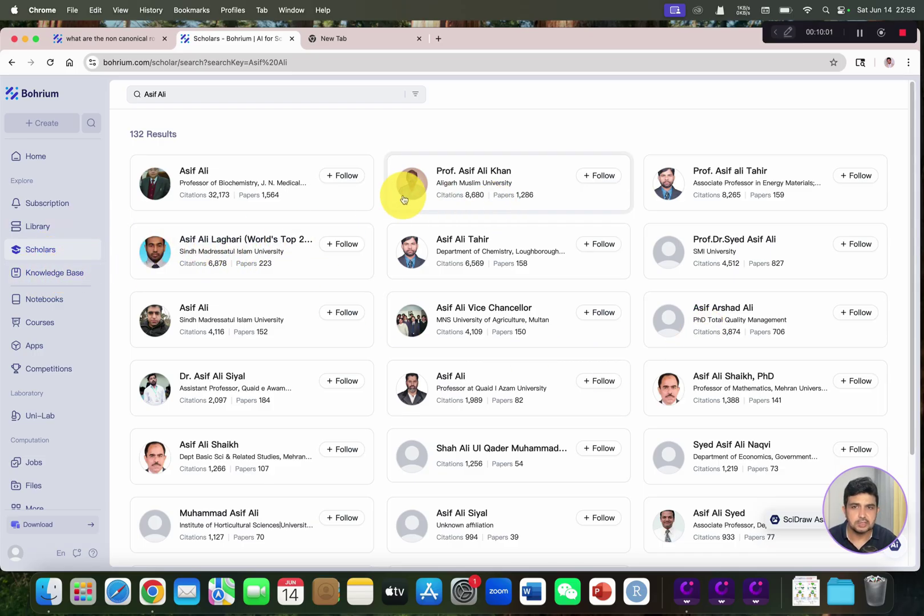
left_click(51, 280)
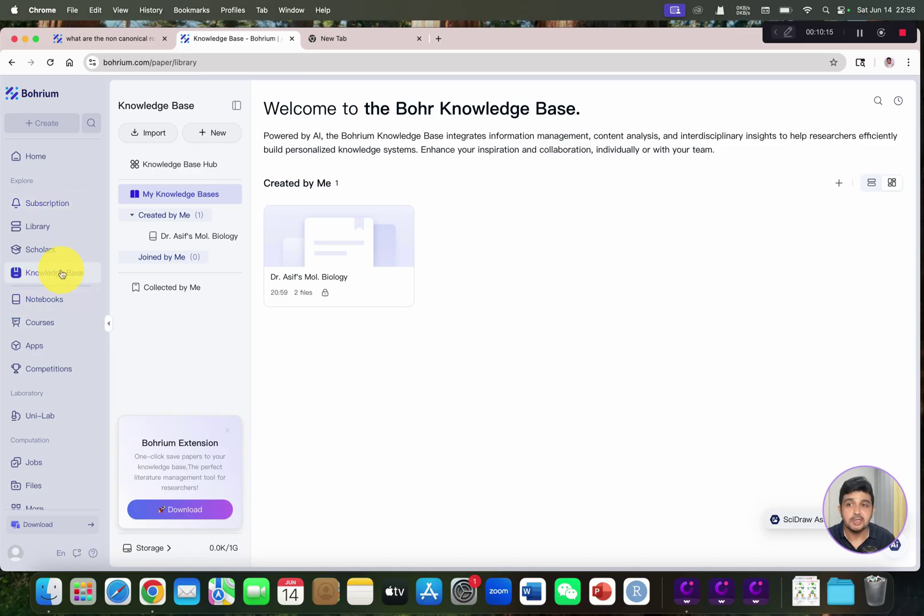
- Open the molecular biology knowledge base and view the deubiquitylating enzymes paper's attachments and details
left_click(363, 257)
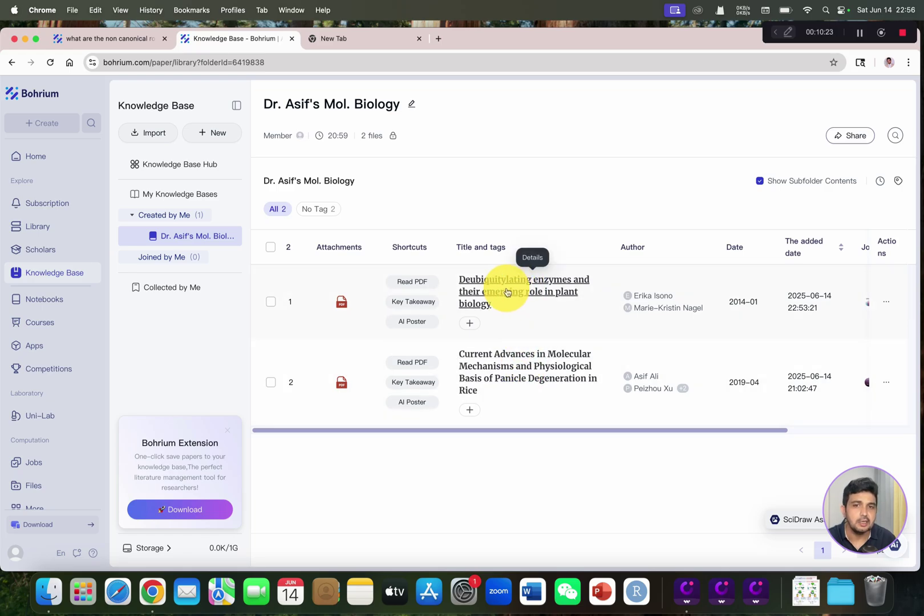
left_click(340, 303)
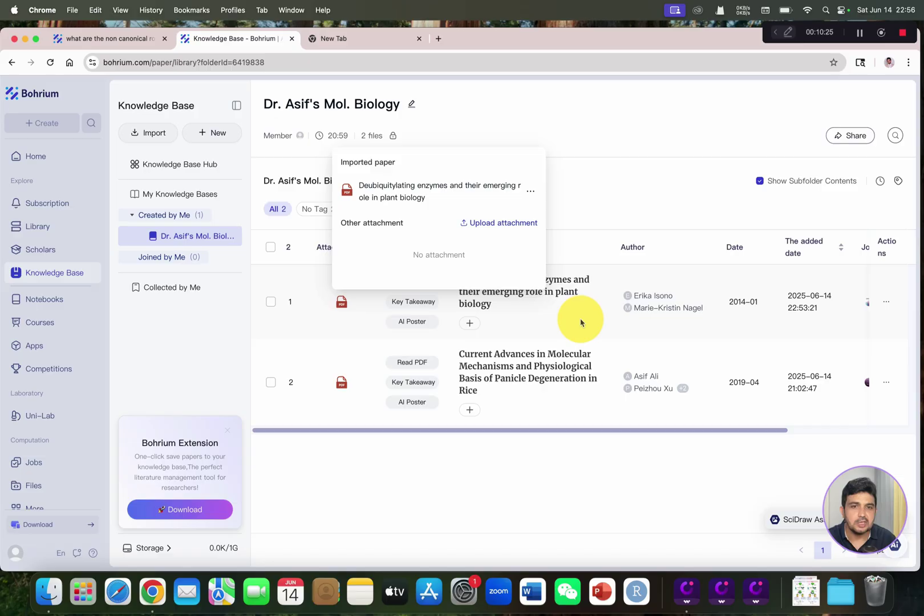
left_click(542, 294)
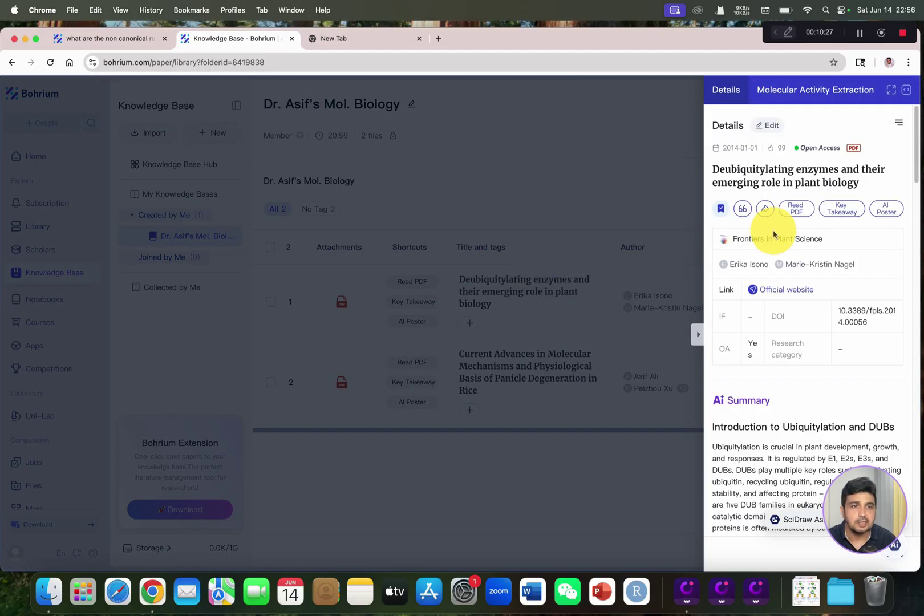
- Read the DUB paper's full PDF, close its details panel, and go to Notebooks
left_click(797, 208)
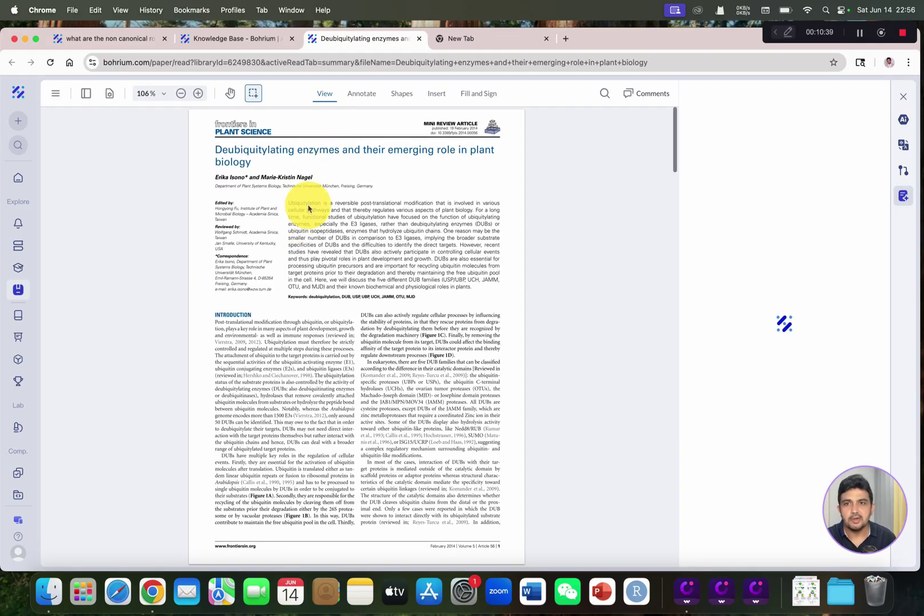
scroll(315, 313, "down", 20)
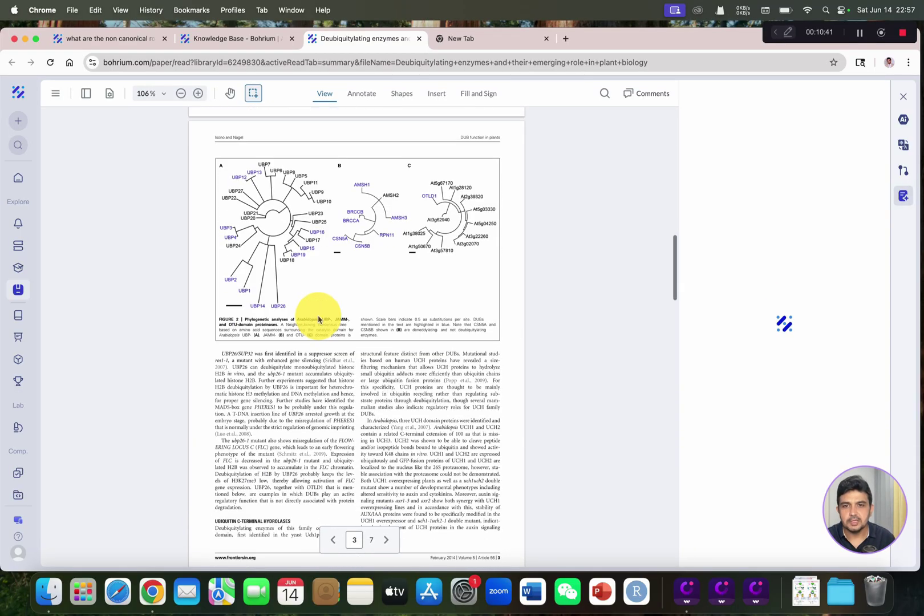
scroll(308, 240, "up", 1)
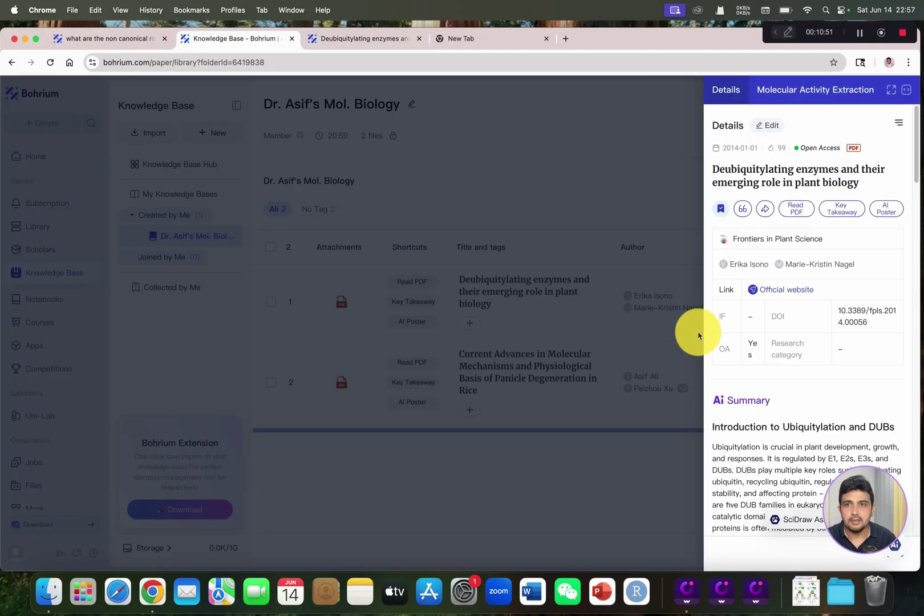
left_click(687, 334)
left_click(57, 302)
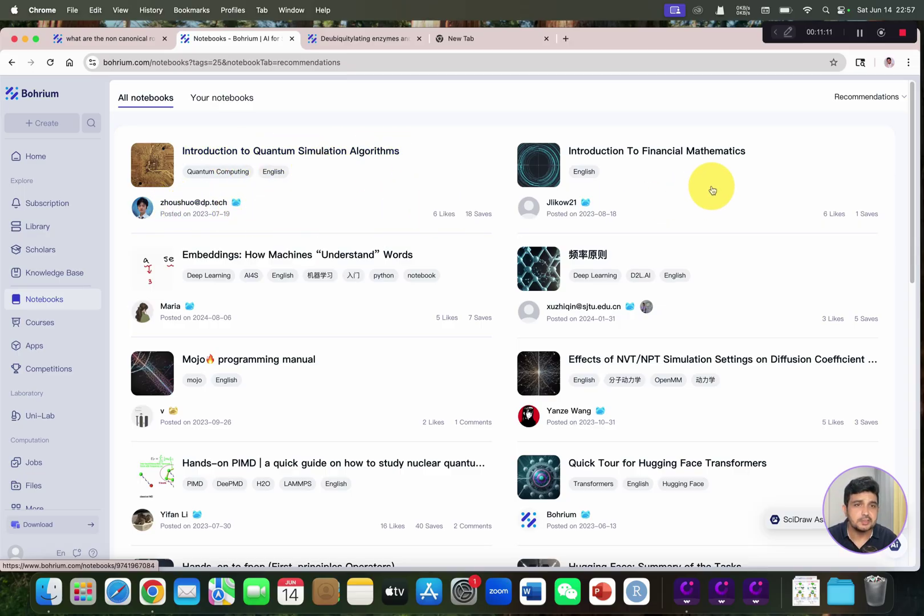
- Open the Introduction to Quantum Simulation Algorithms notebook from the notebook list
scroll(642, 357, "down", 3)
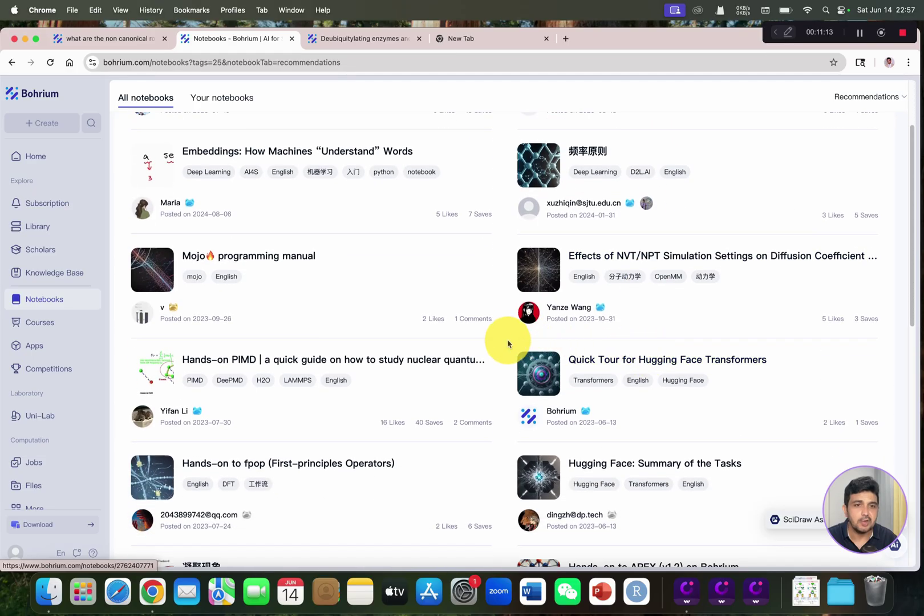
scroll(353, 296, "up", 3)
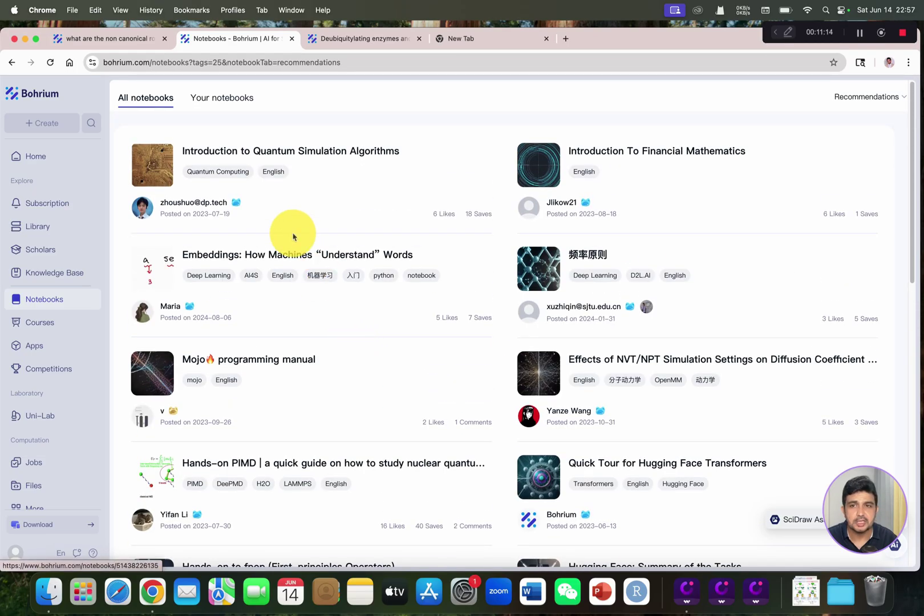
left_click(329, 159)
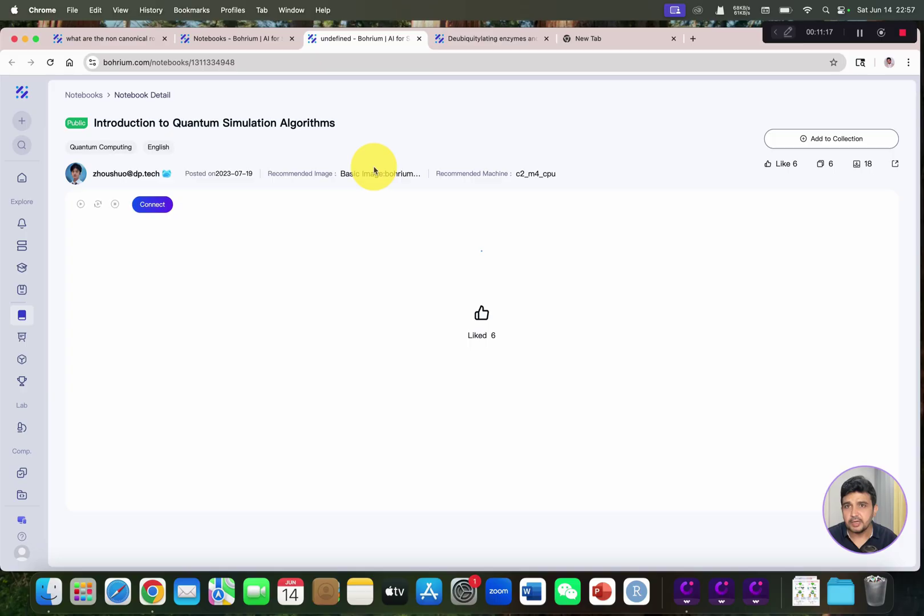
- Read through the quantum simulation notebook, then return to the notebook list and open Courses
mouse_move(351, 270)
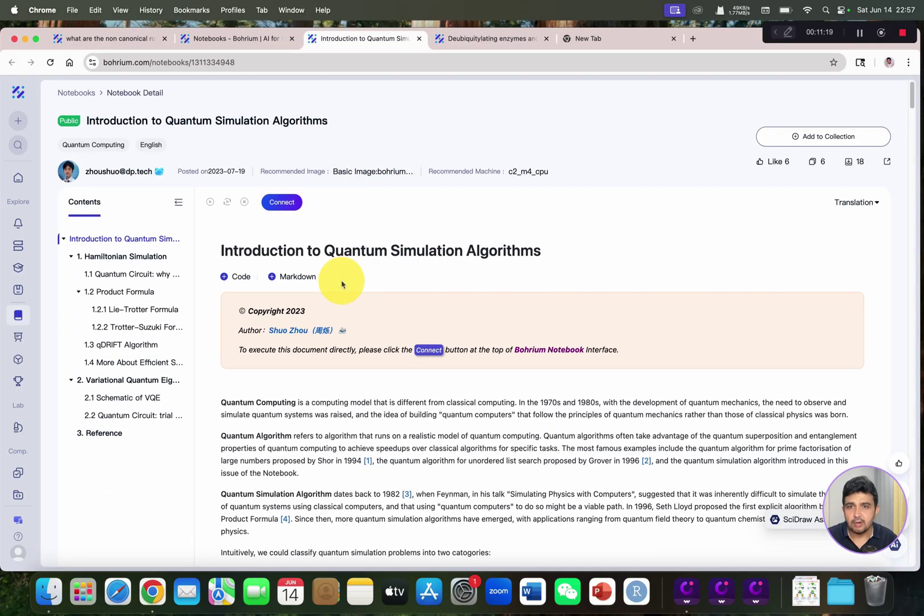
scroll(319, 271, "down", 1)
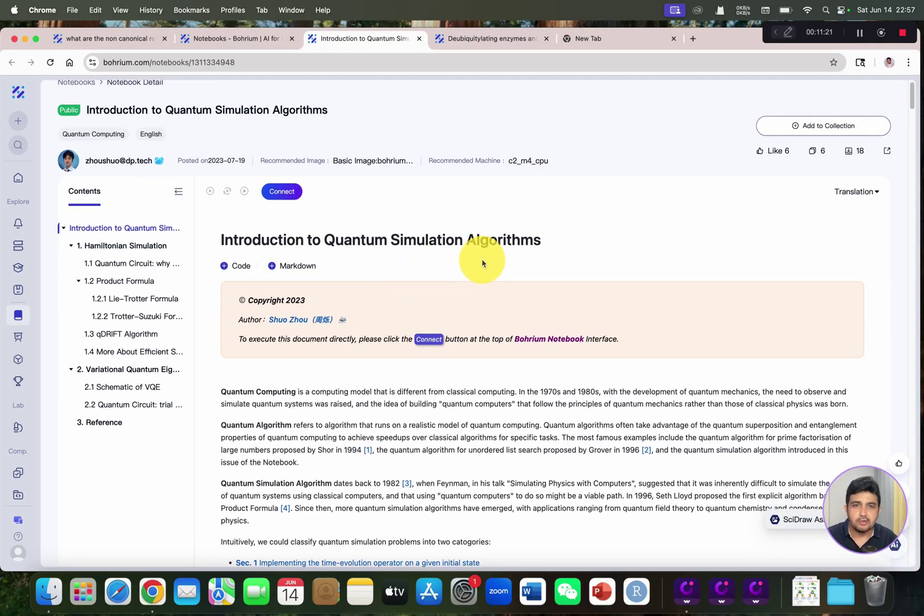
scroll(480, 262, "down", 3)
scroll(481, 261, "down", 20)
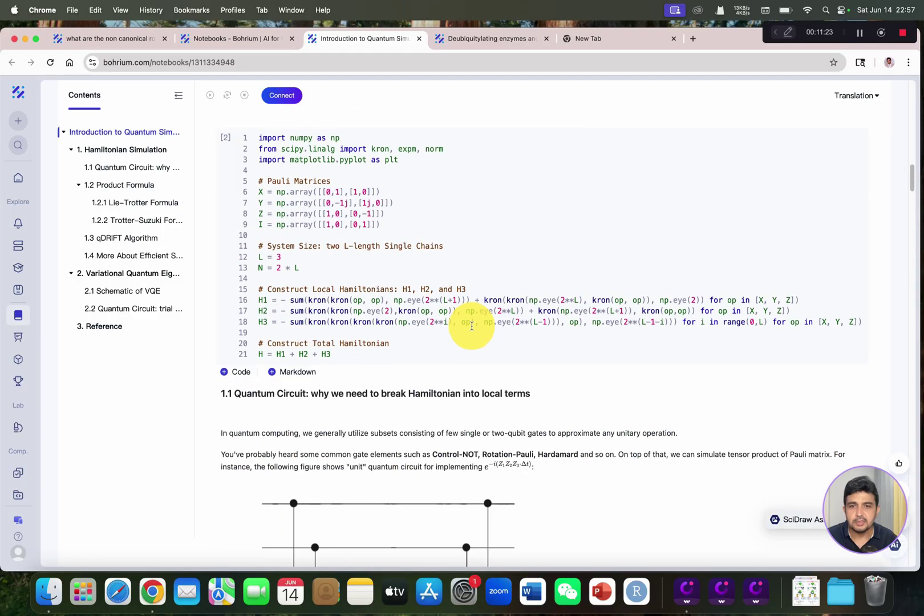
scroll(470, 330, "up", 10)
scroll(411, 336, "down", 4)
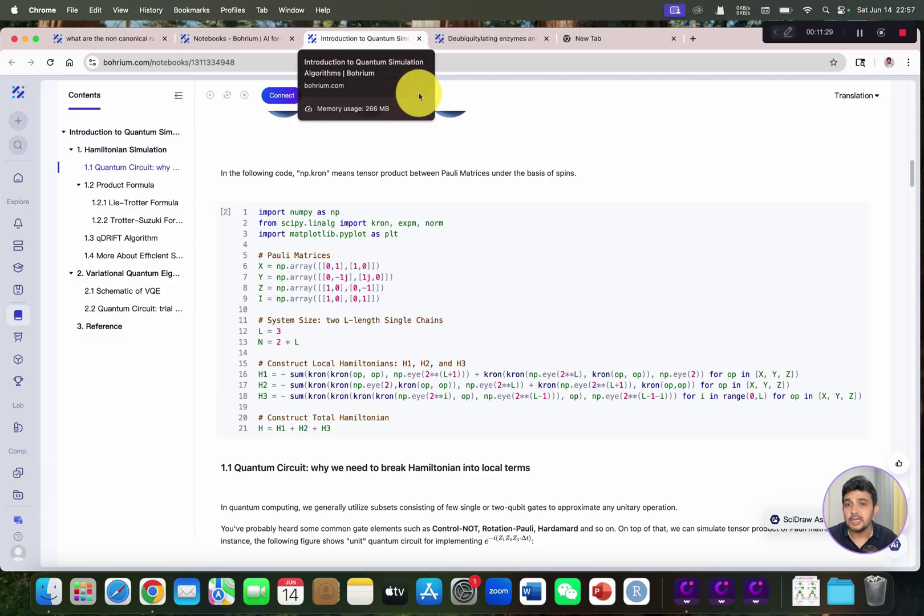
scroll(495, 280, "up", 5)
scroll(493, 275, "up", 1)
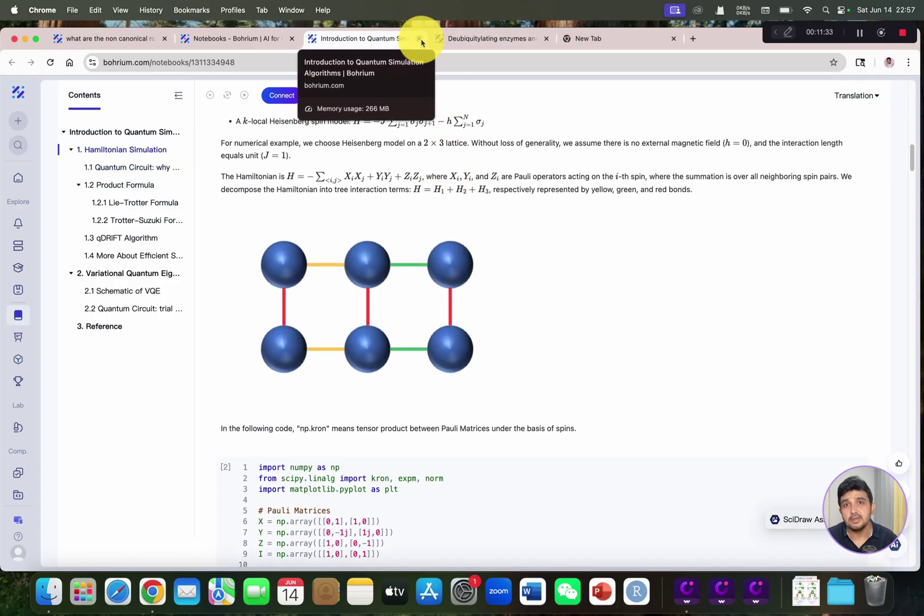
left_click(233, 39)
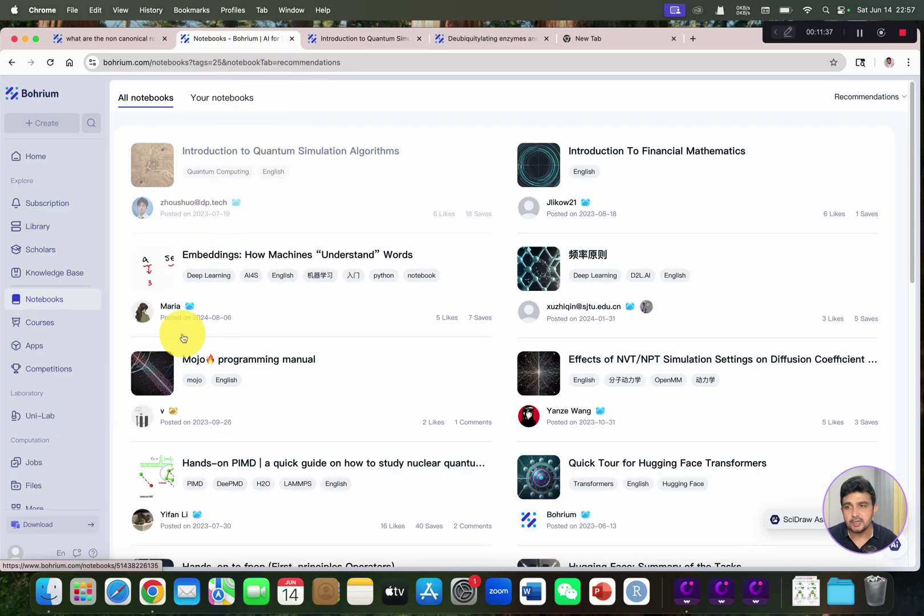
left_click(42, 325)
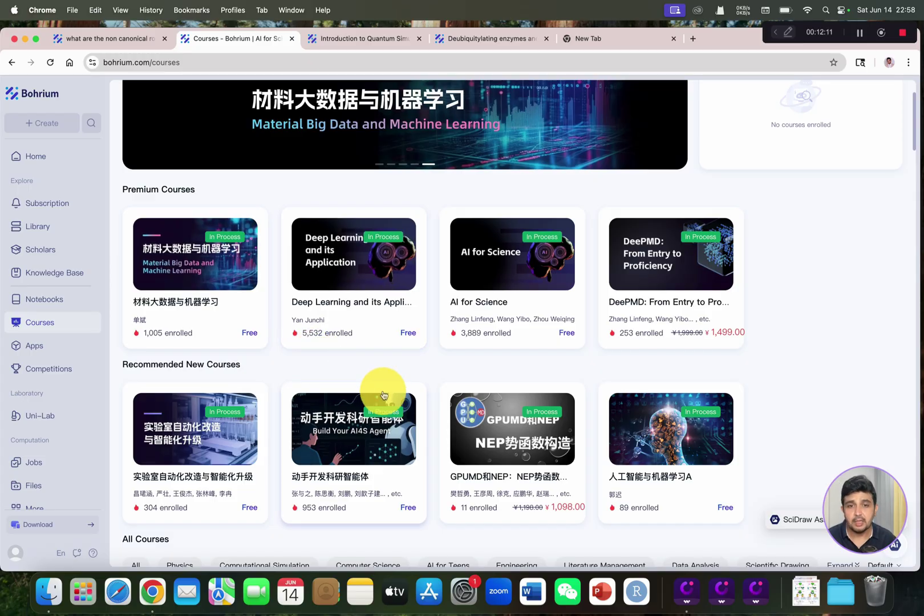
- Open the Deep Learning and its Application course page from the course catalogue
scroll(387, 392, "down", 3)
scroll(343, 371, "up", 5)
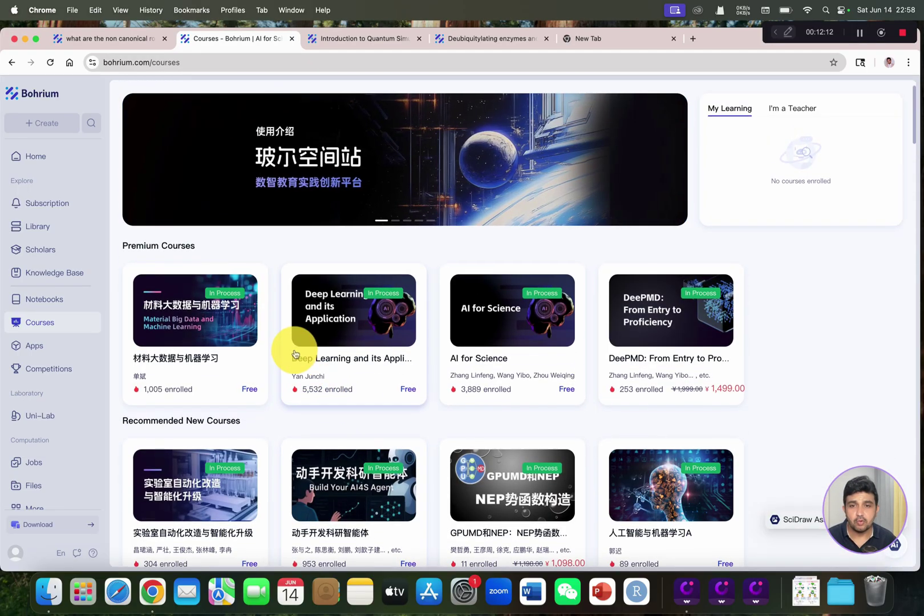
left_click(349, 331)
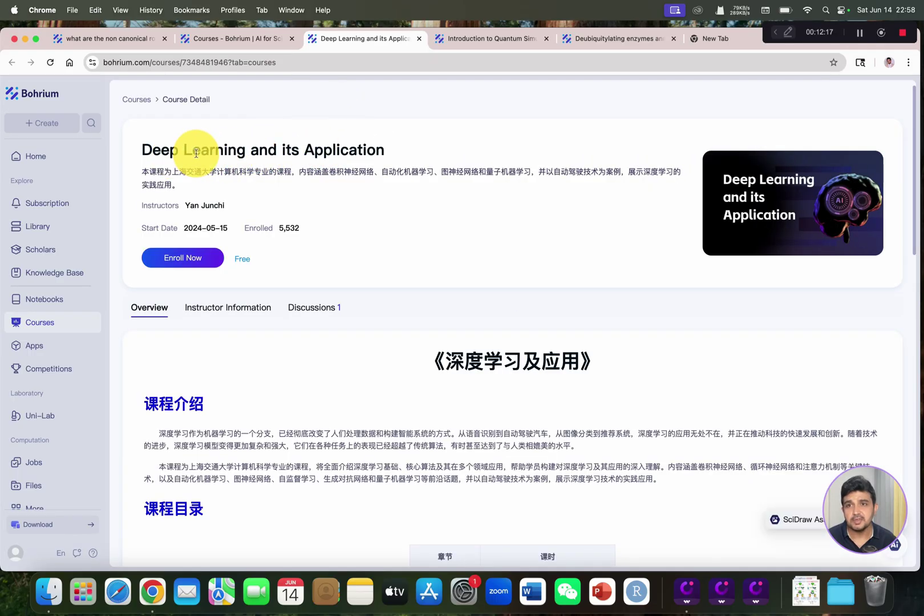
scroll(365, 228, "down", 3)
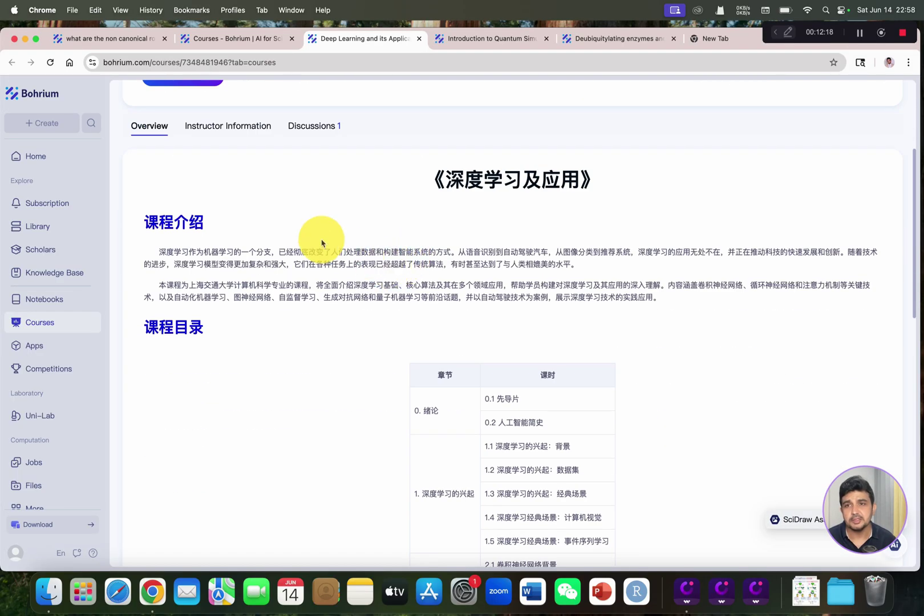
- Check the course's Instructor Information and Discussions tabs, ending on Instructor Information
left_click(234, 126)
left_click(326, 318)
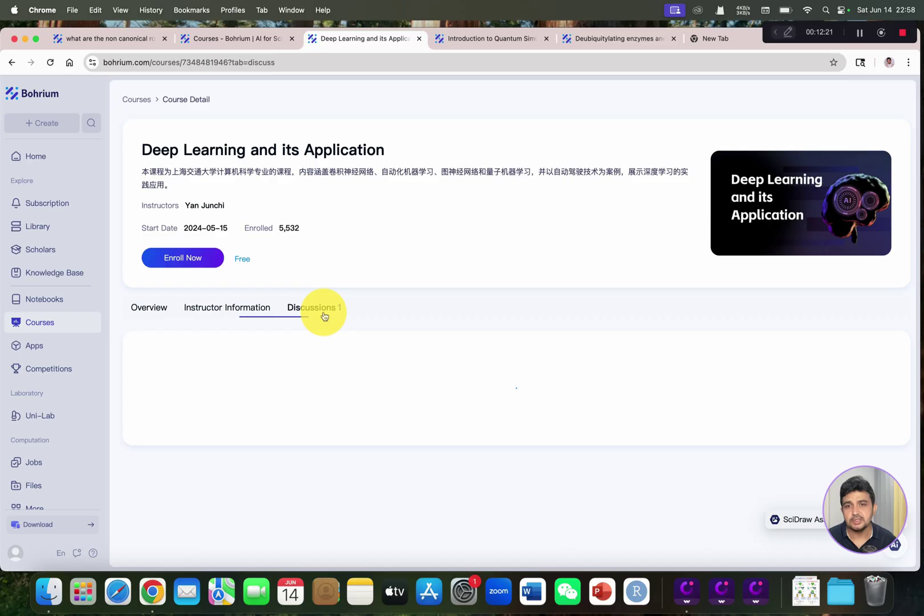
left_click(233, 311)
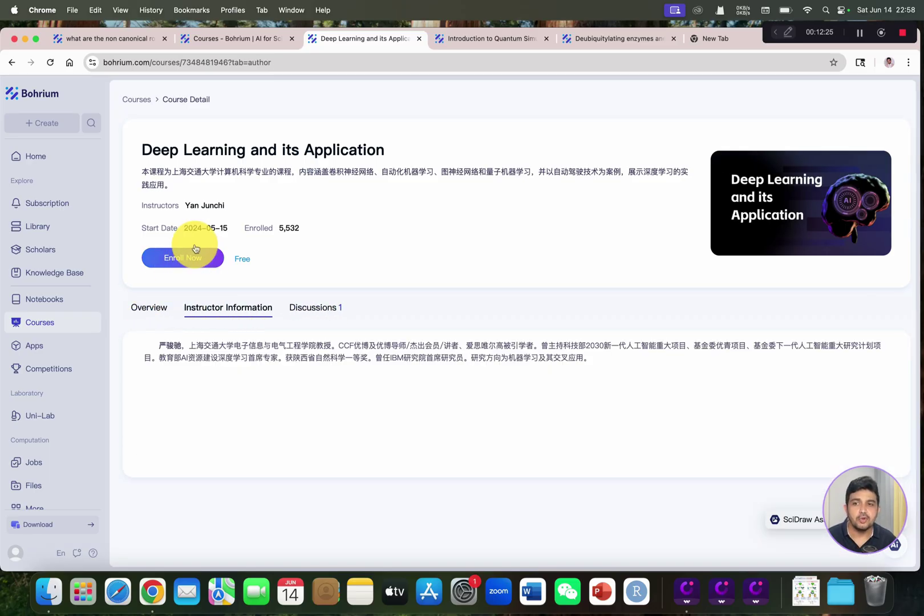
left_click(56, 346)
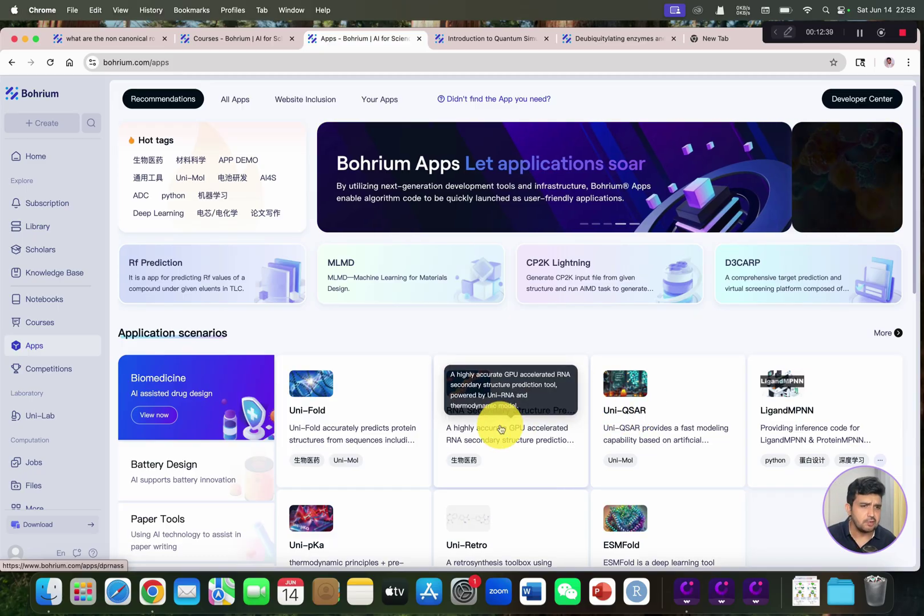
- Browse the Competitions list, then launch the SciDraw Assistant chat
left_click(48, 371)
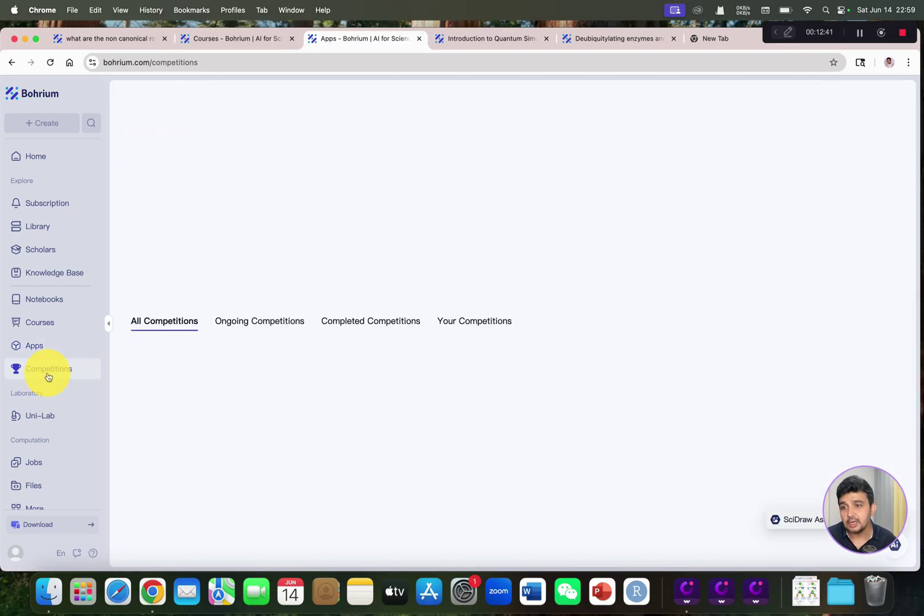
scroll(398, 453, "down", 1)
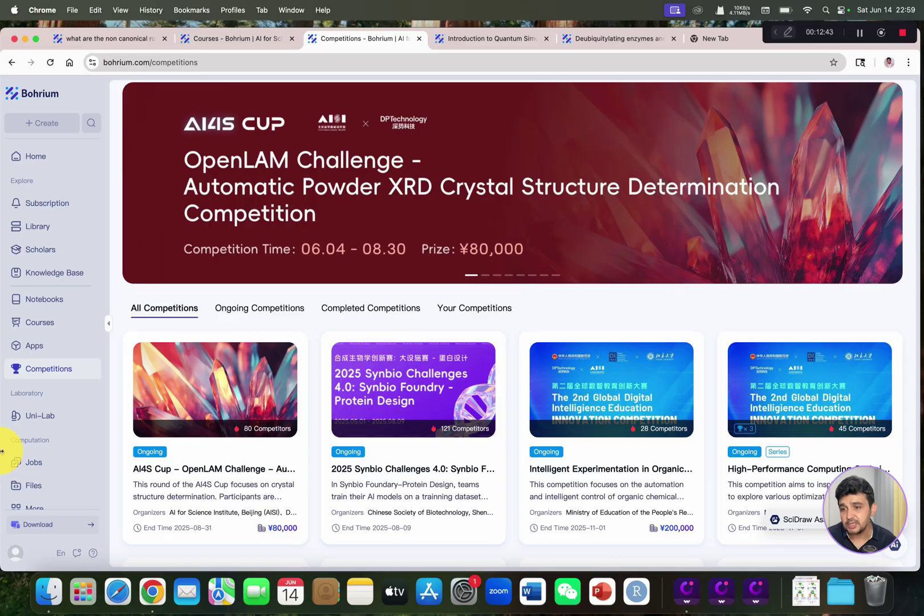
scroll(51, 468, "down", 1)
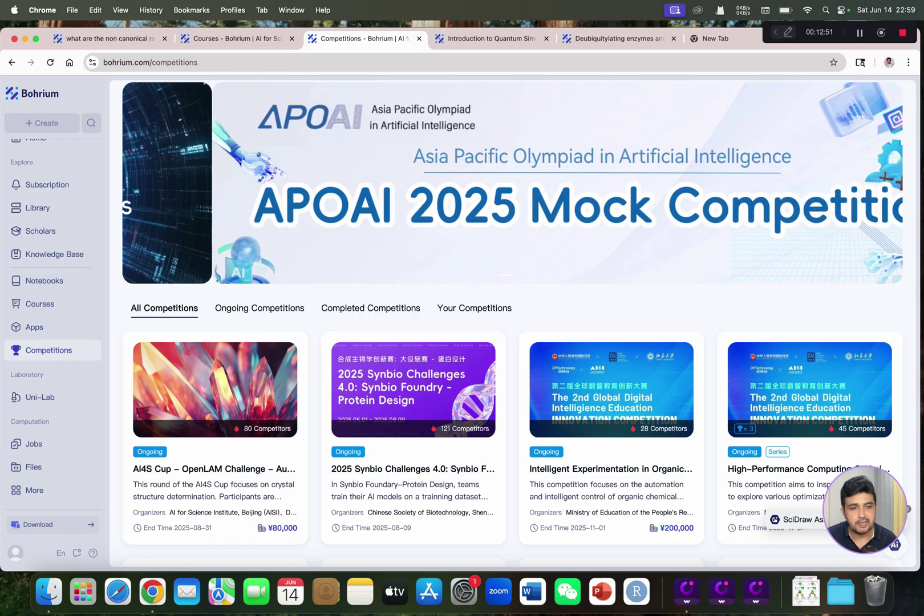
left_click(797, 519)
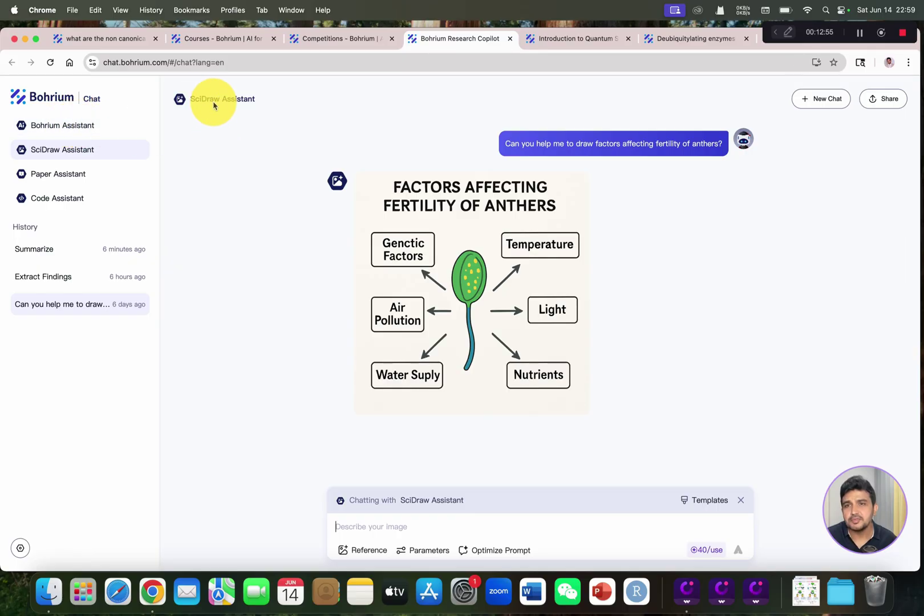
- Enter 'can you draw the abstract for non canonical role of DUBs in plants?' in the SciDraw prompt
left_click(50, 147)
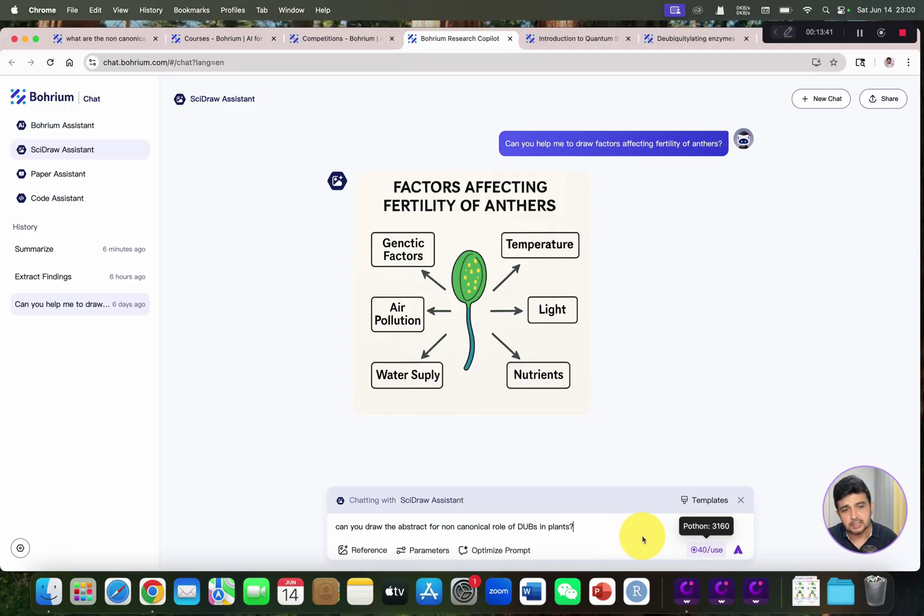
- Send the request and get the 'Non-canonical role of DUBs in plants' diagram, then open Paper Assistant
left_click(738, 551)
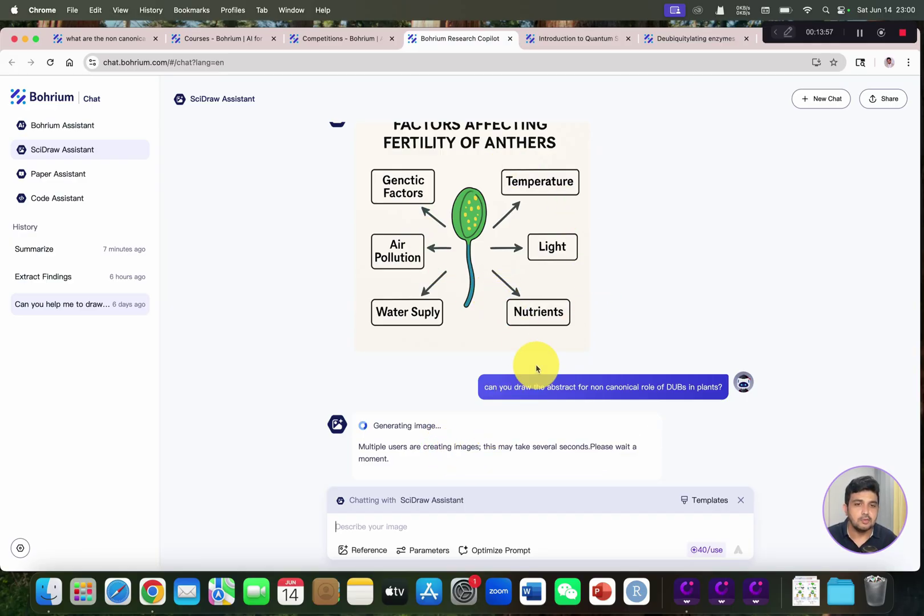
scroll(538, 365, "up", 2)
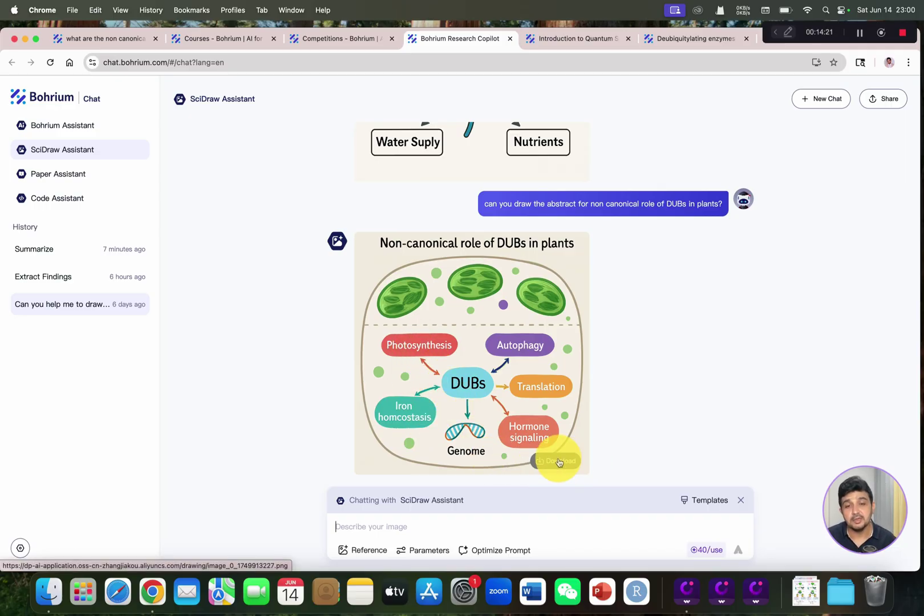
left_click(76, 182)
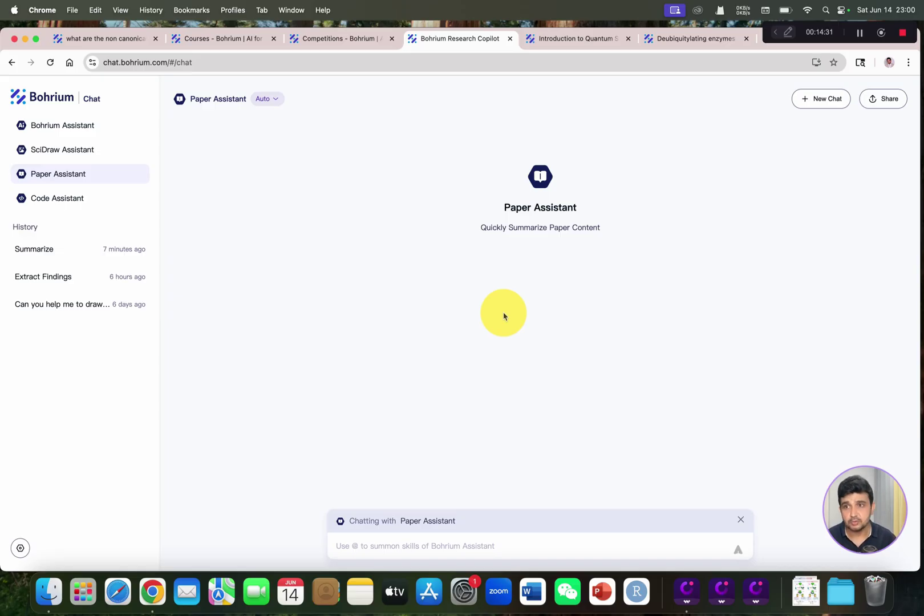
- Switch to the Code Assistant chat for error analysis, code explanation and code generation
left_click(53, 201)
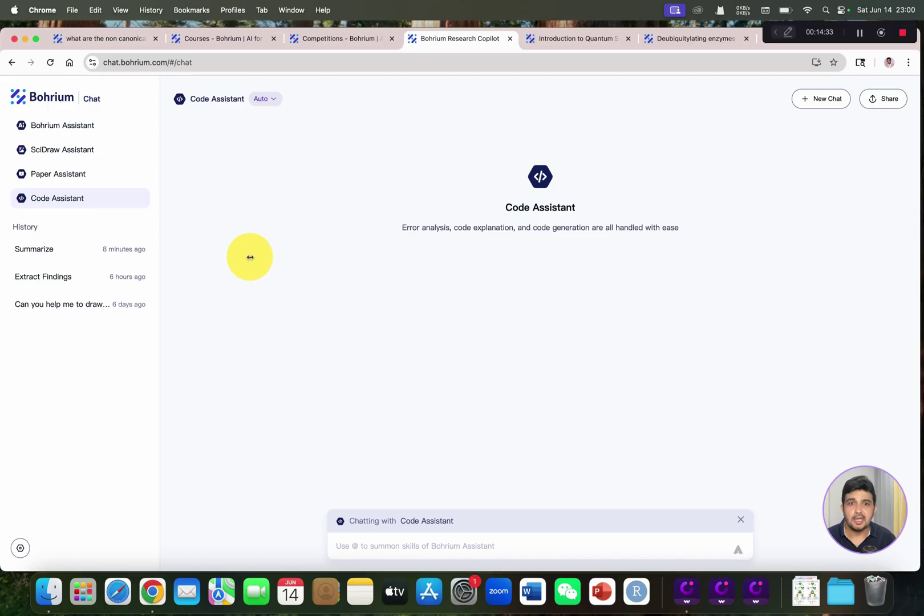